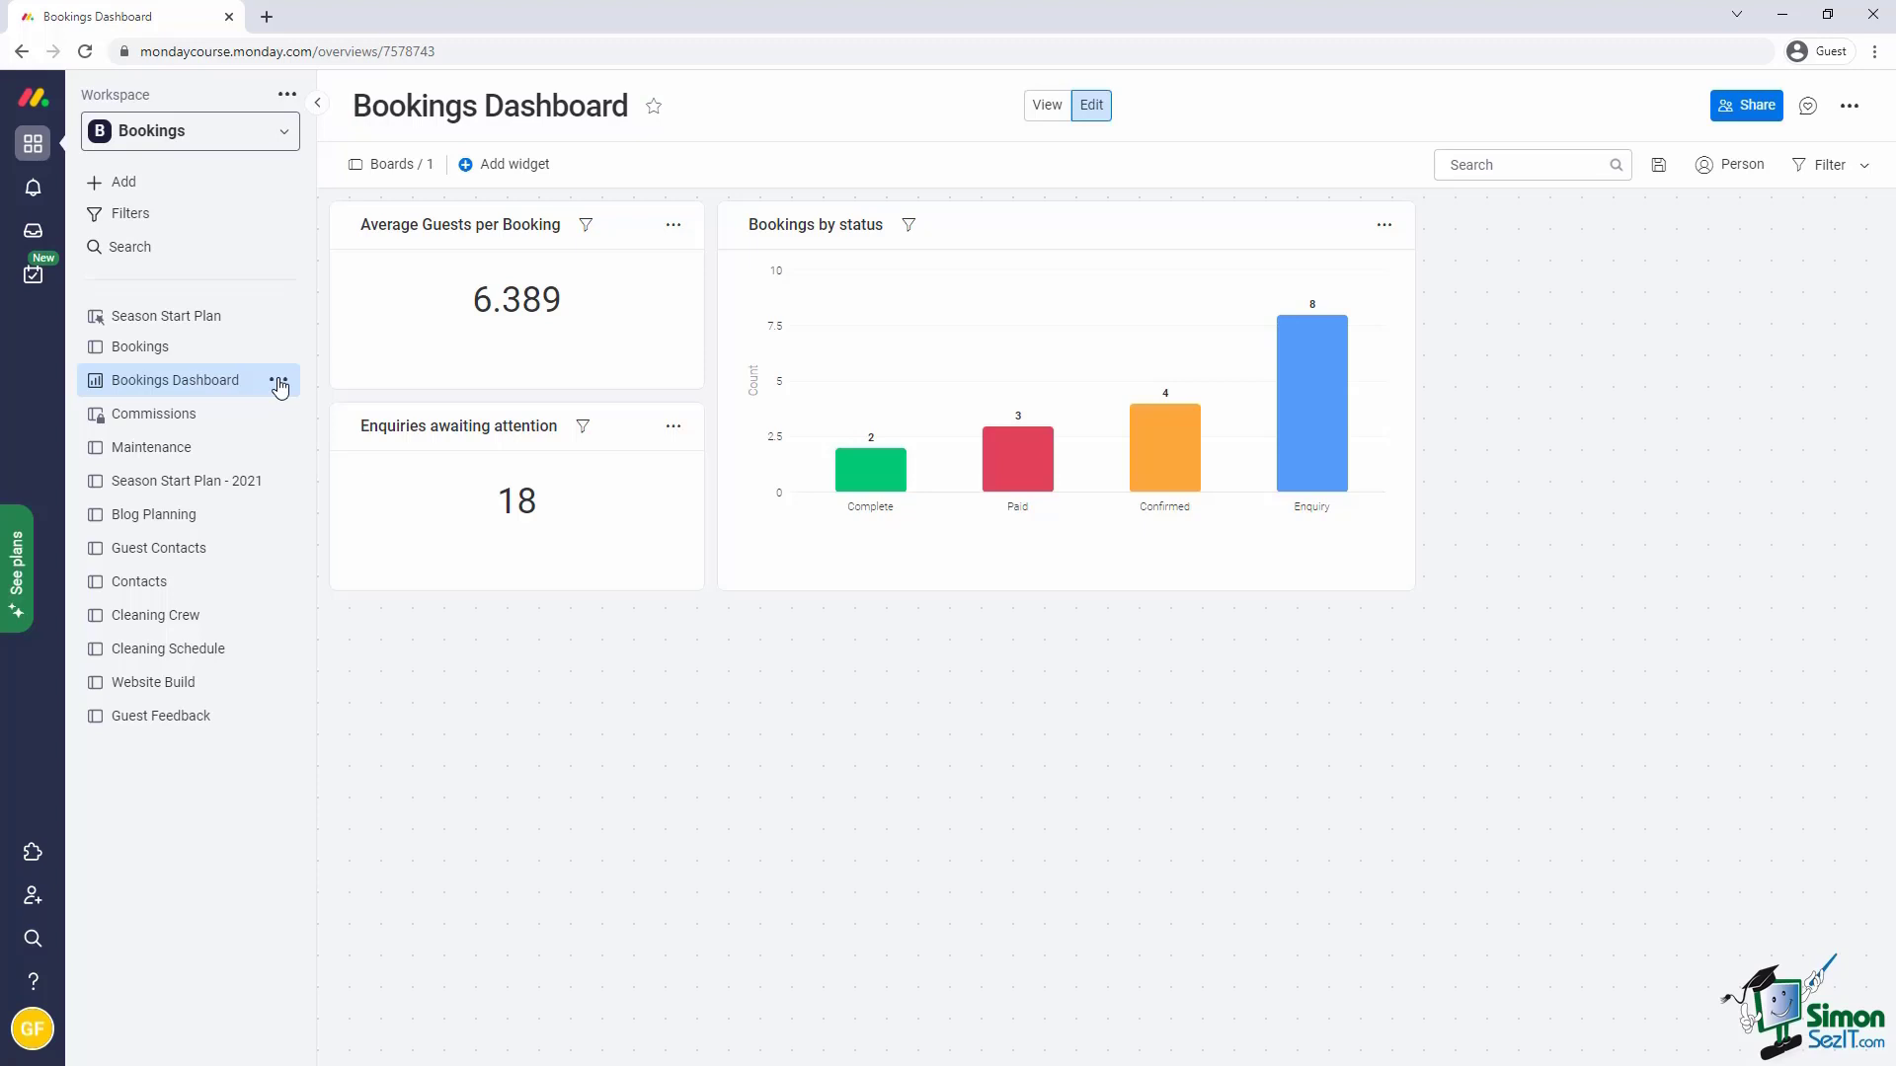
Duplicate the Bookings Dashboard and rename the copy to 'Guest House Dashboard'
left_click(281, 384)
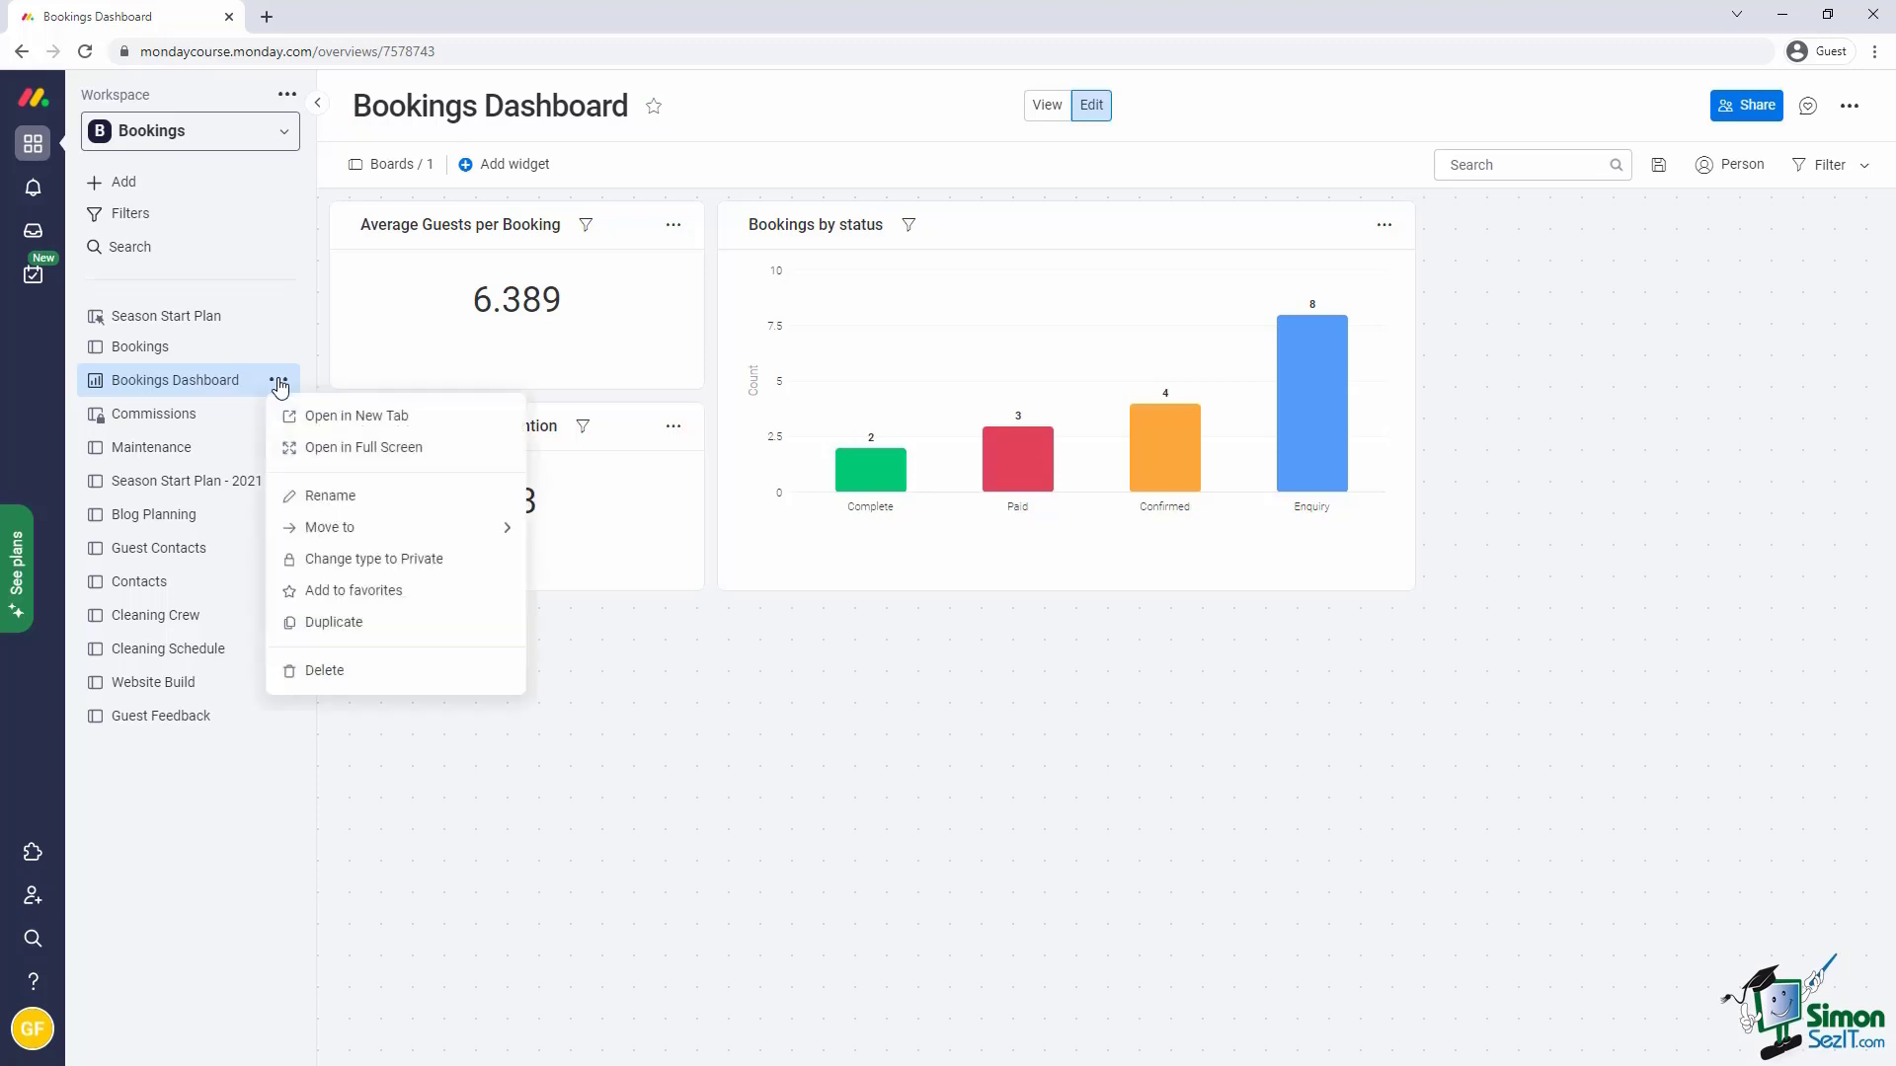
left_click(343, 624)
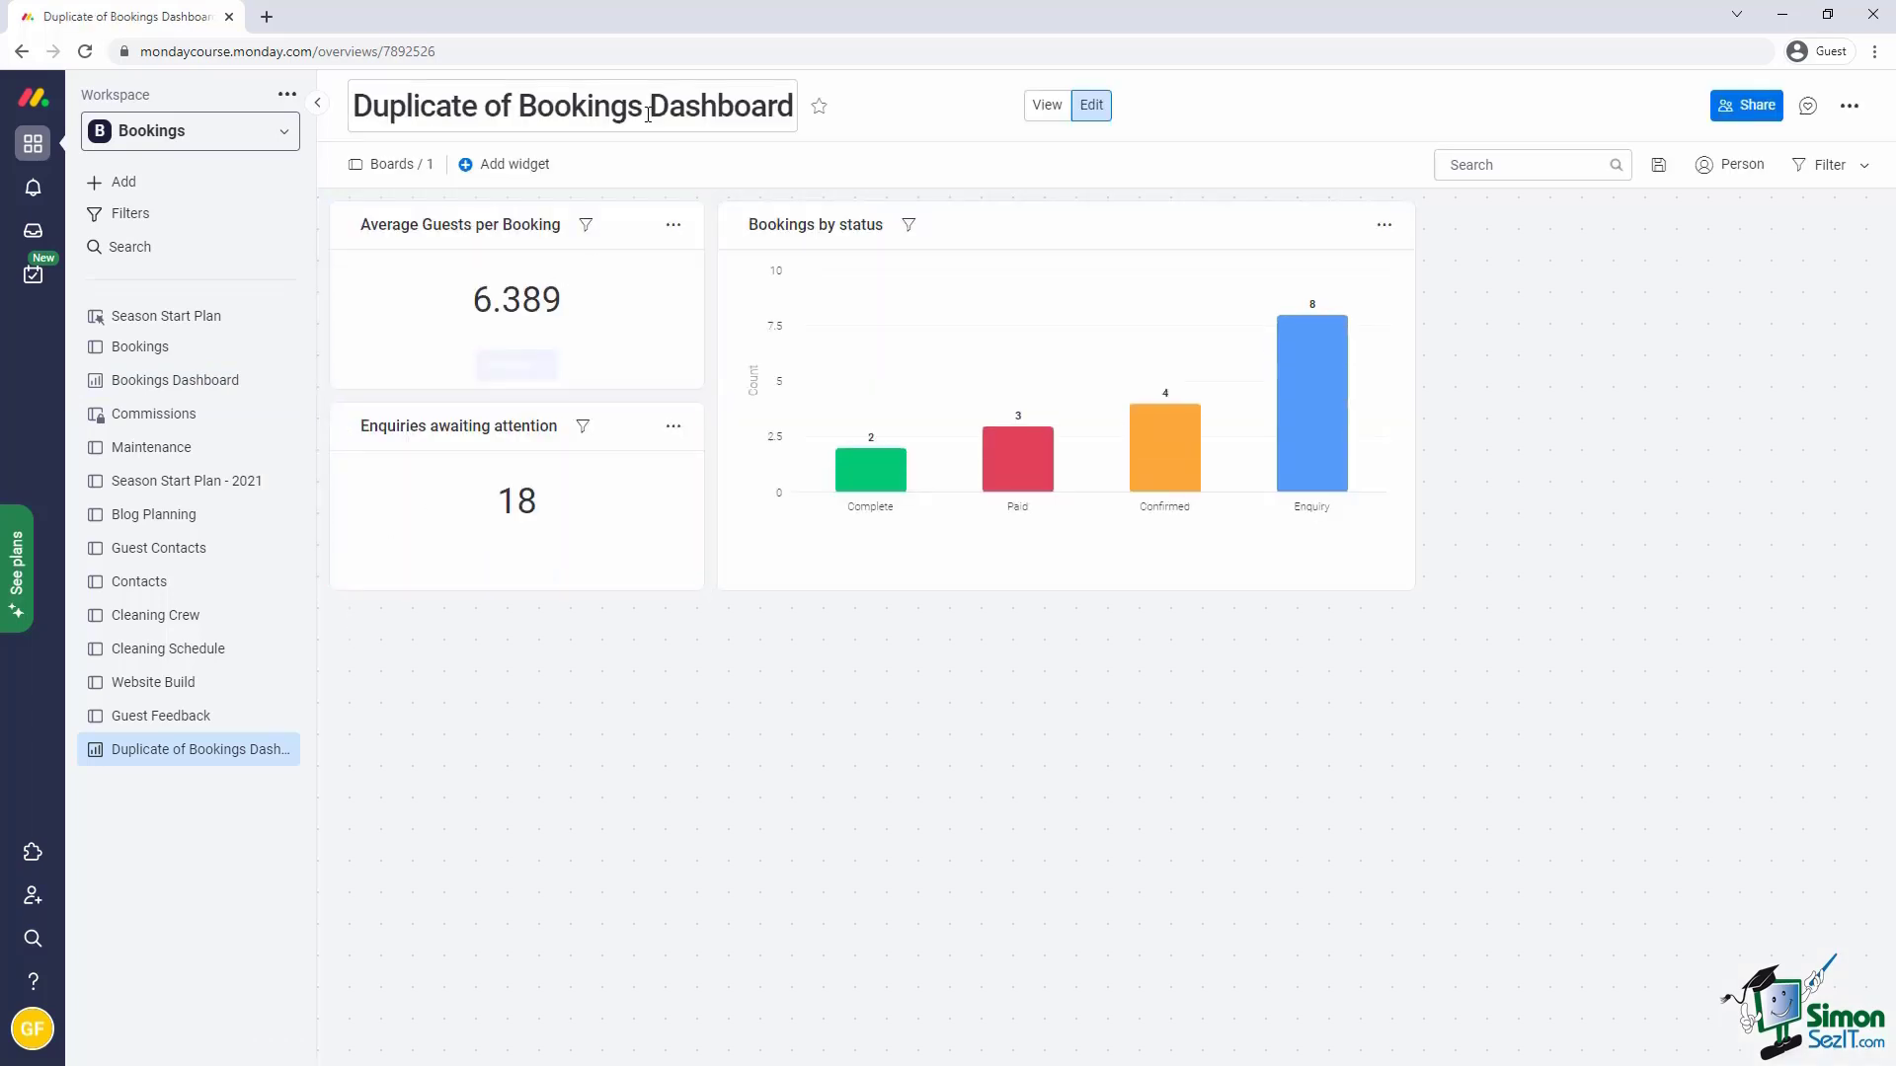
left_click(649, 110)
key("Home")
type("Guest House")
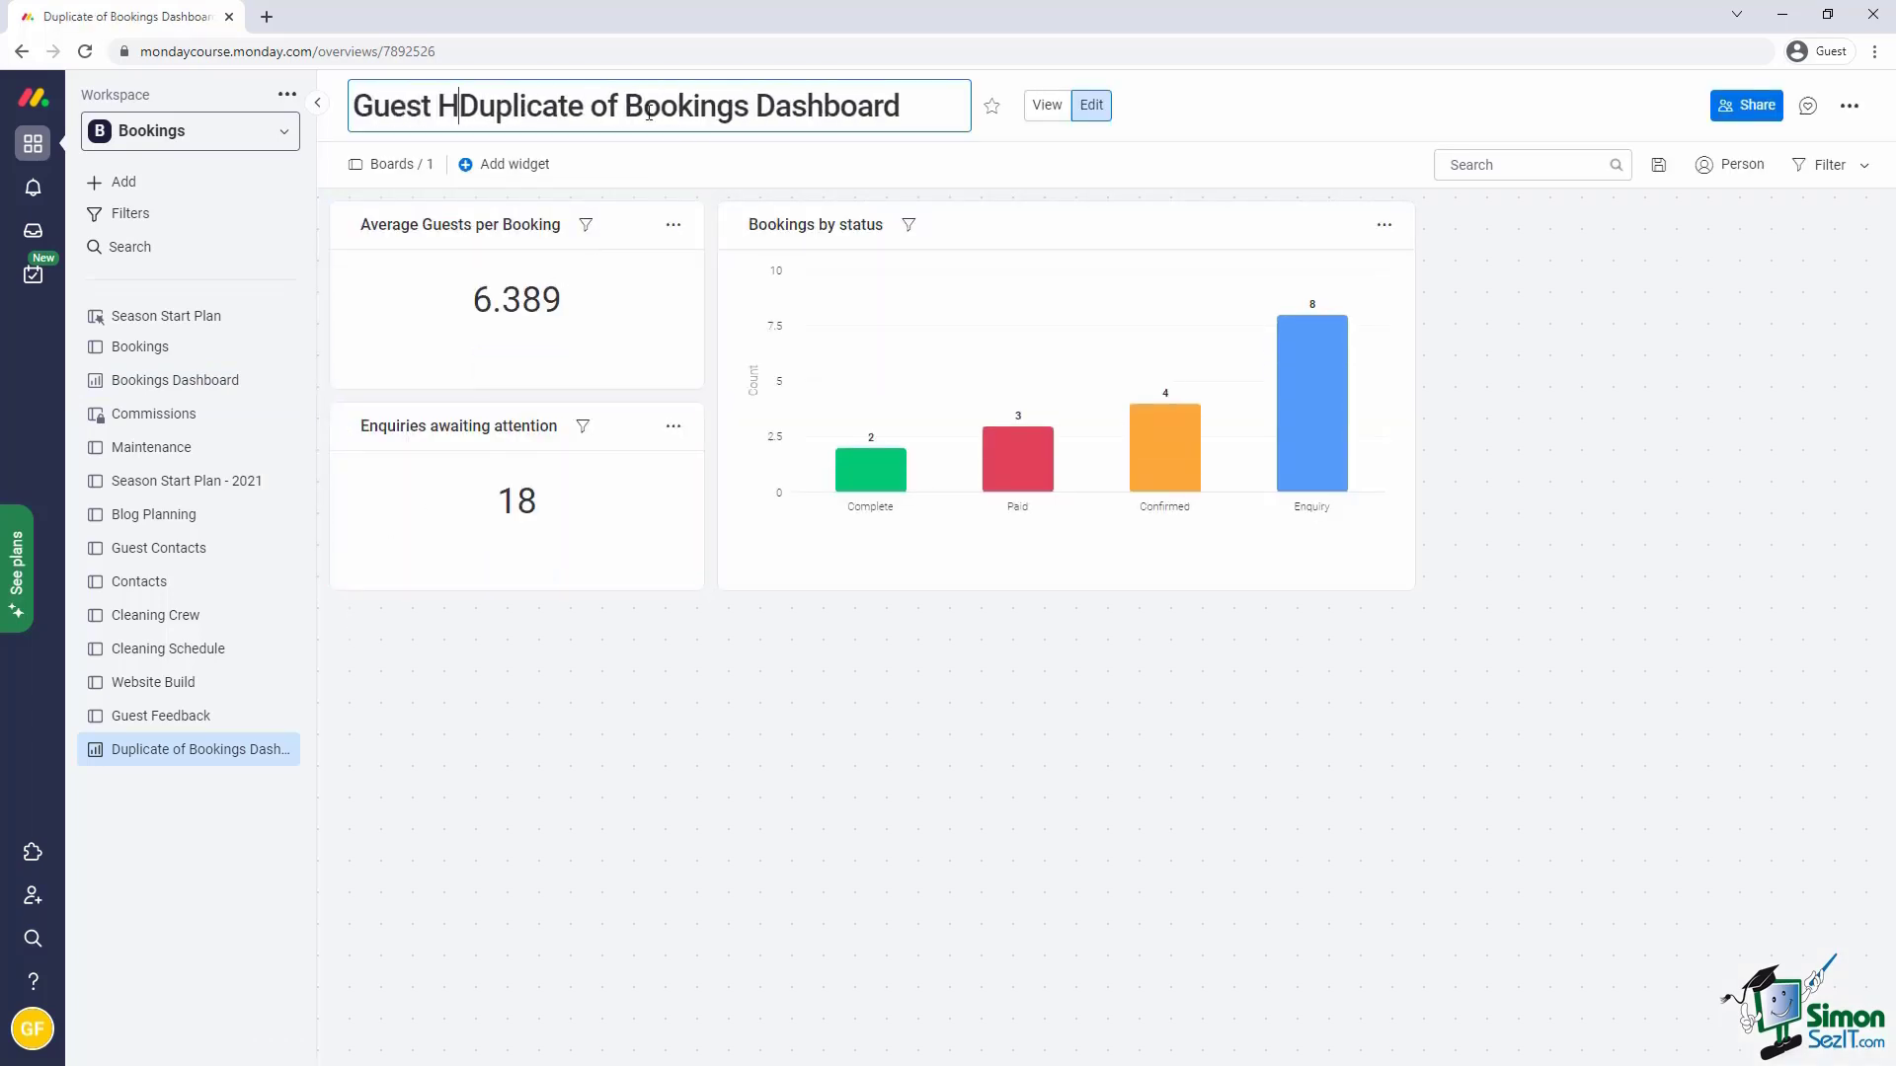
key("Delete")
key("Delete")
key("Delete")
key("Delete")
key("Delete")
key("Delete")
key("Delete")
key("Delete")
key("Delete")
key("Delete")
key("Delete")
key("Delete")
key("Delete")
key("Delete")
key("Delete")
key("Delete")
key("Delete")
key("Delete")
key("Delete")
key("Delete")
key("Delete")
left_click(780, 682)
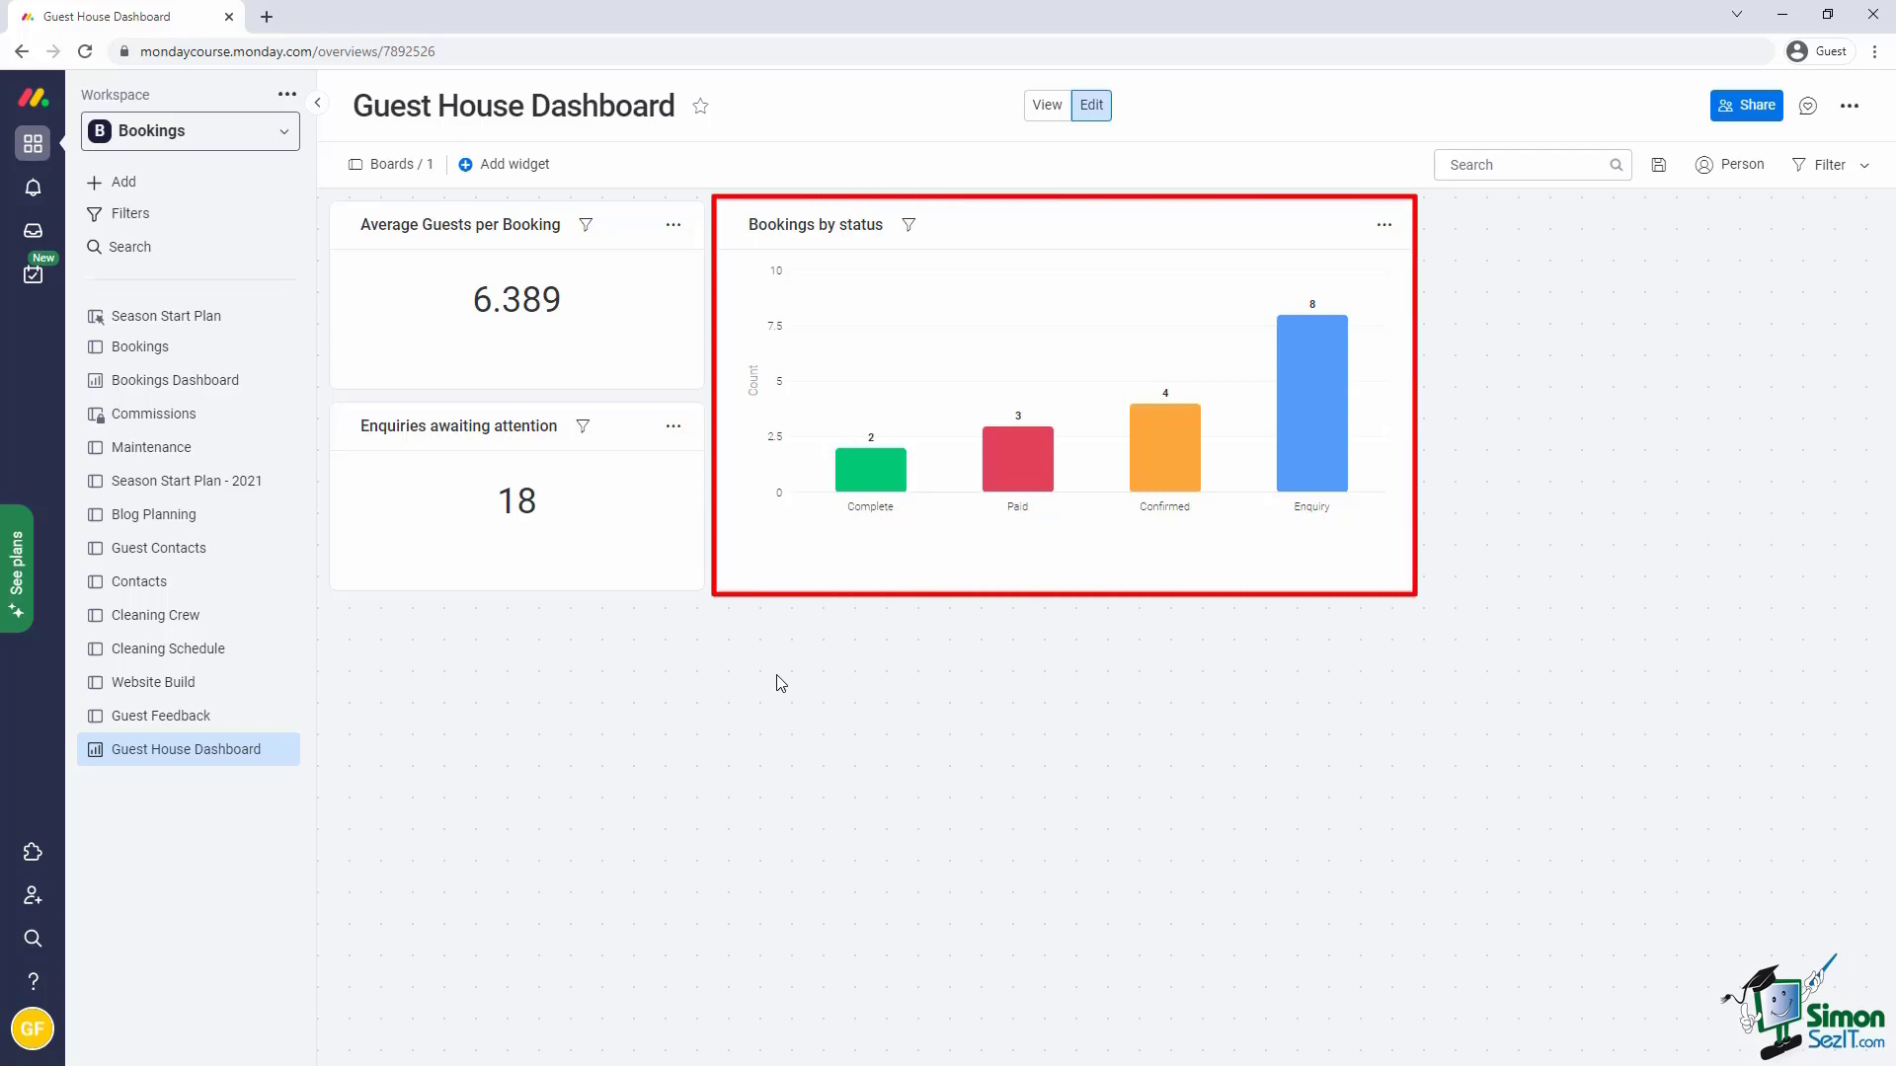
Show the Add widget list with Chart, Numbers, Battery, Gantt, Apps and Widgets Center
left_click(528, 170)
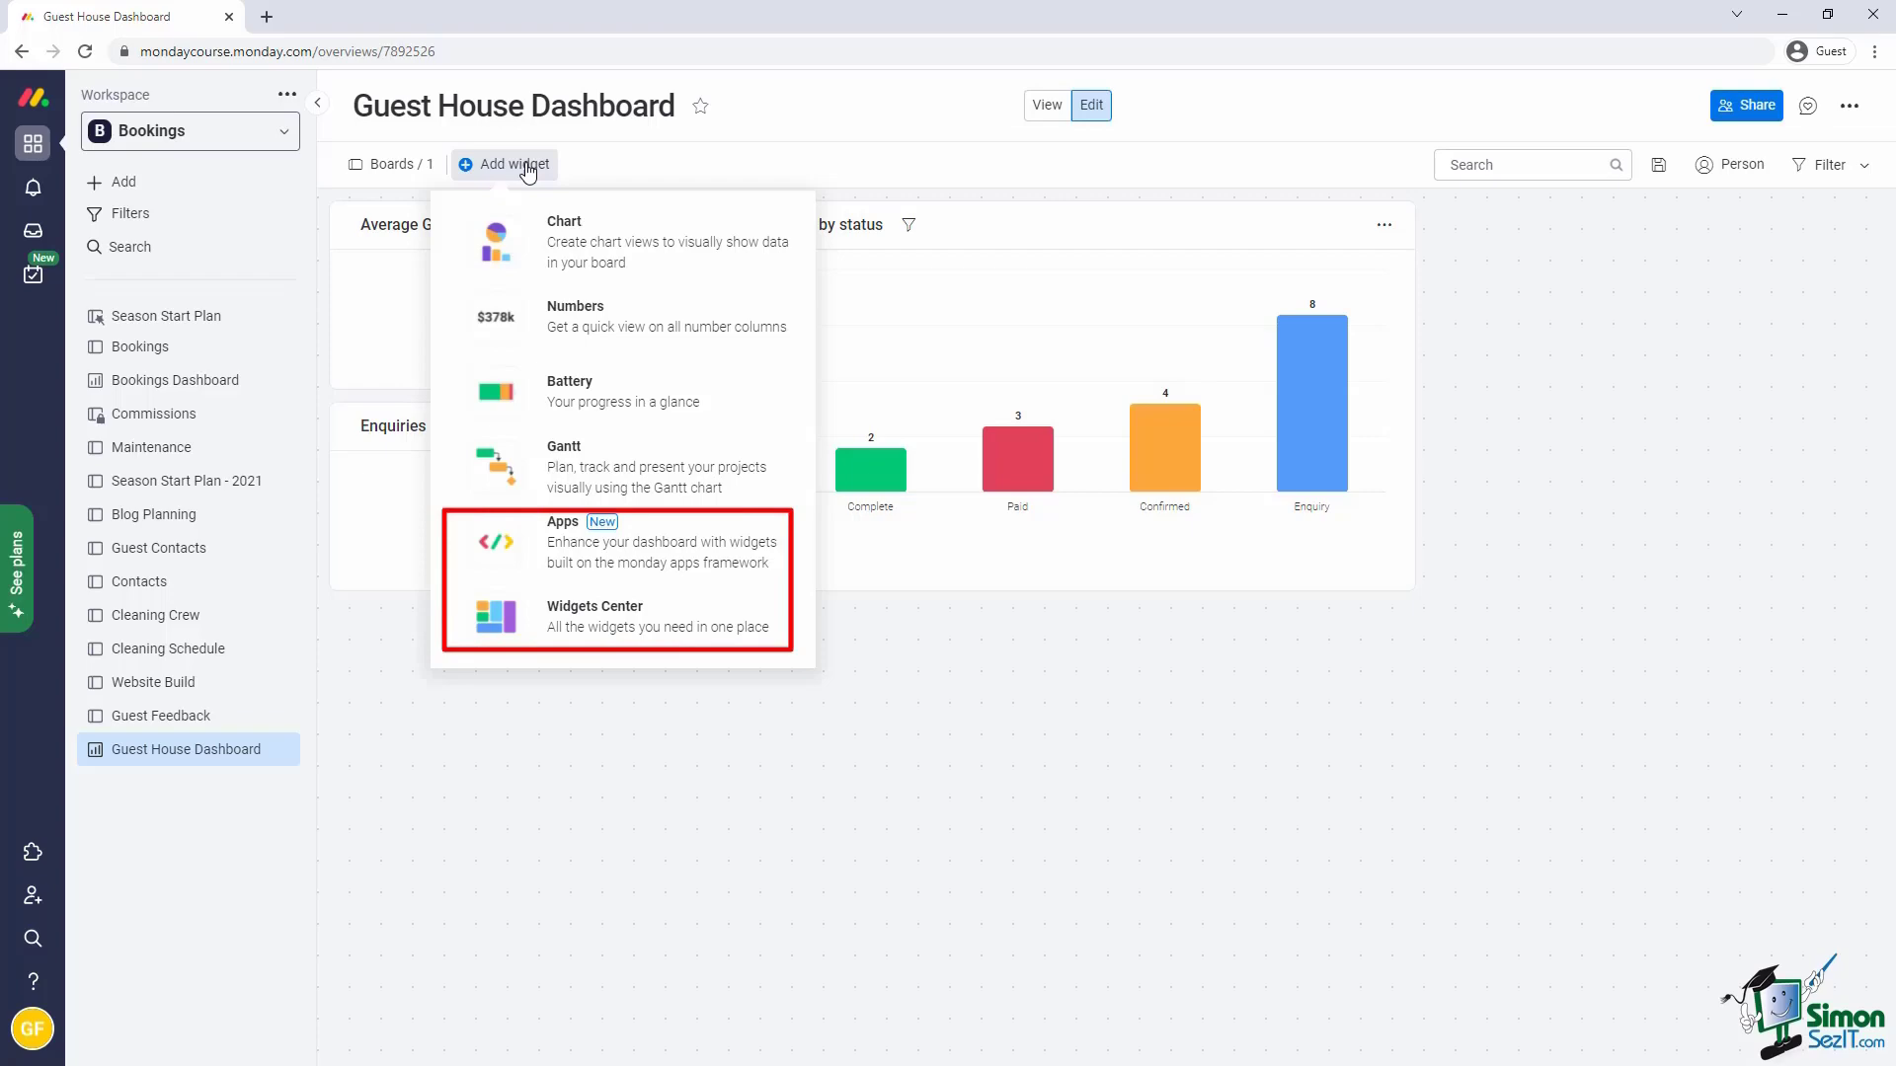
Browse the Widgets Center's Apps by monday and marketplace app categories
left_click(592, 611)
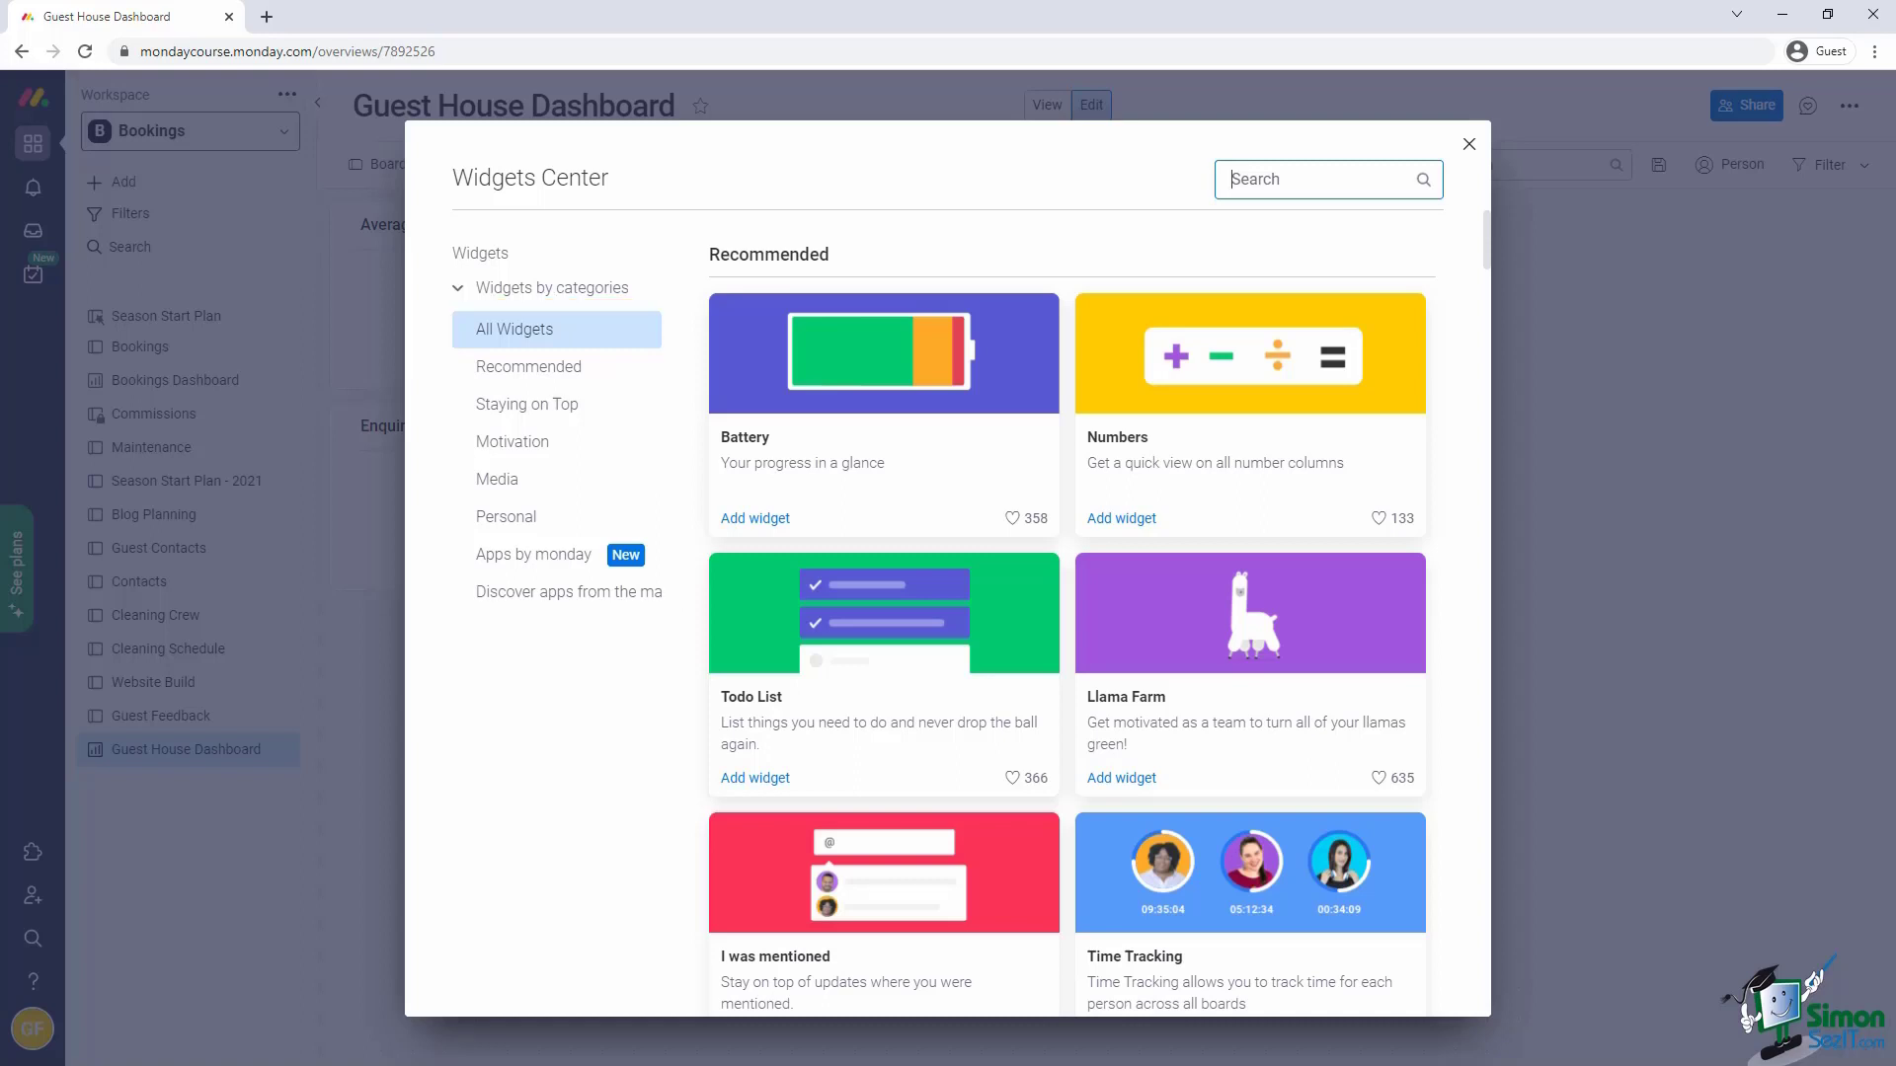
left_click(526, 559)
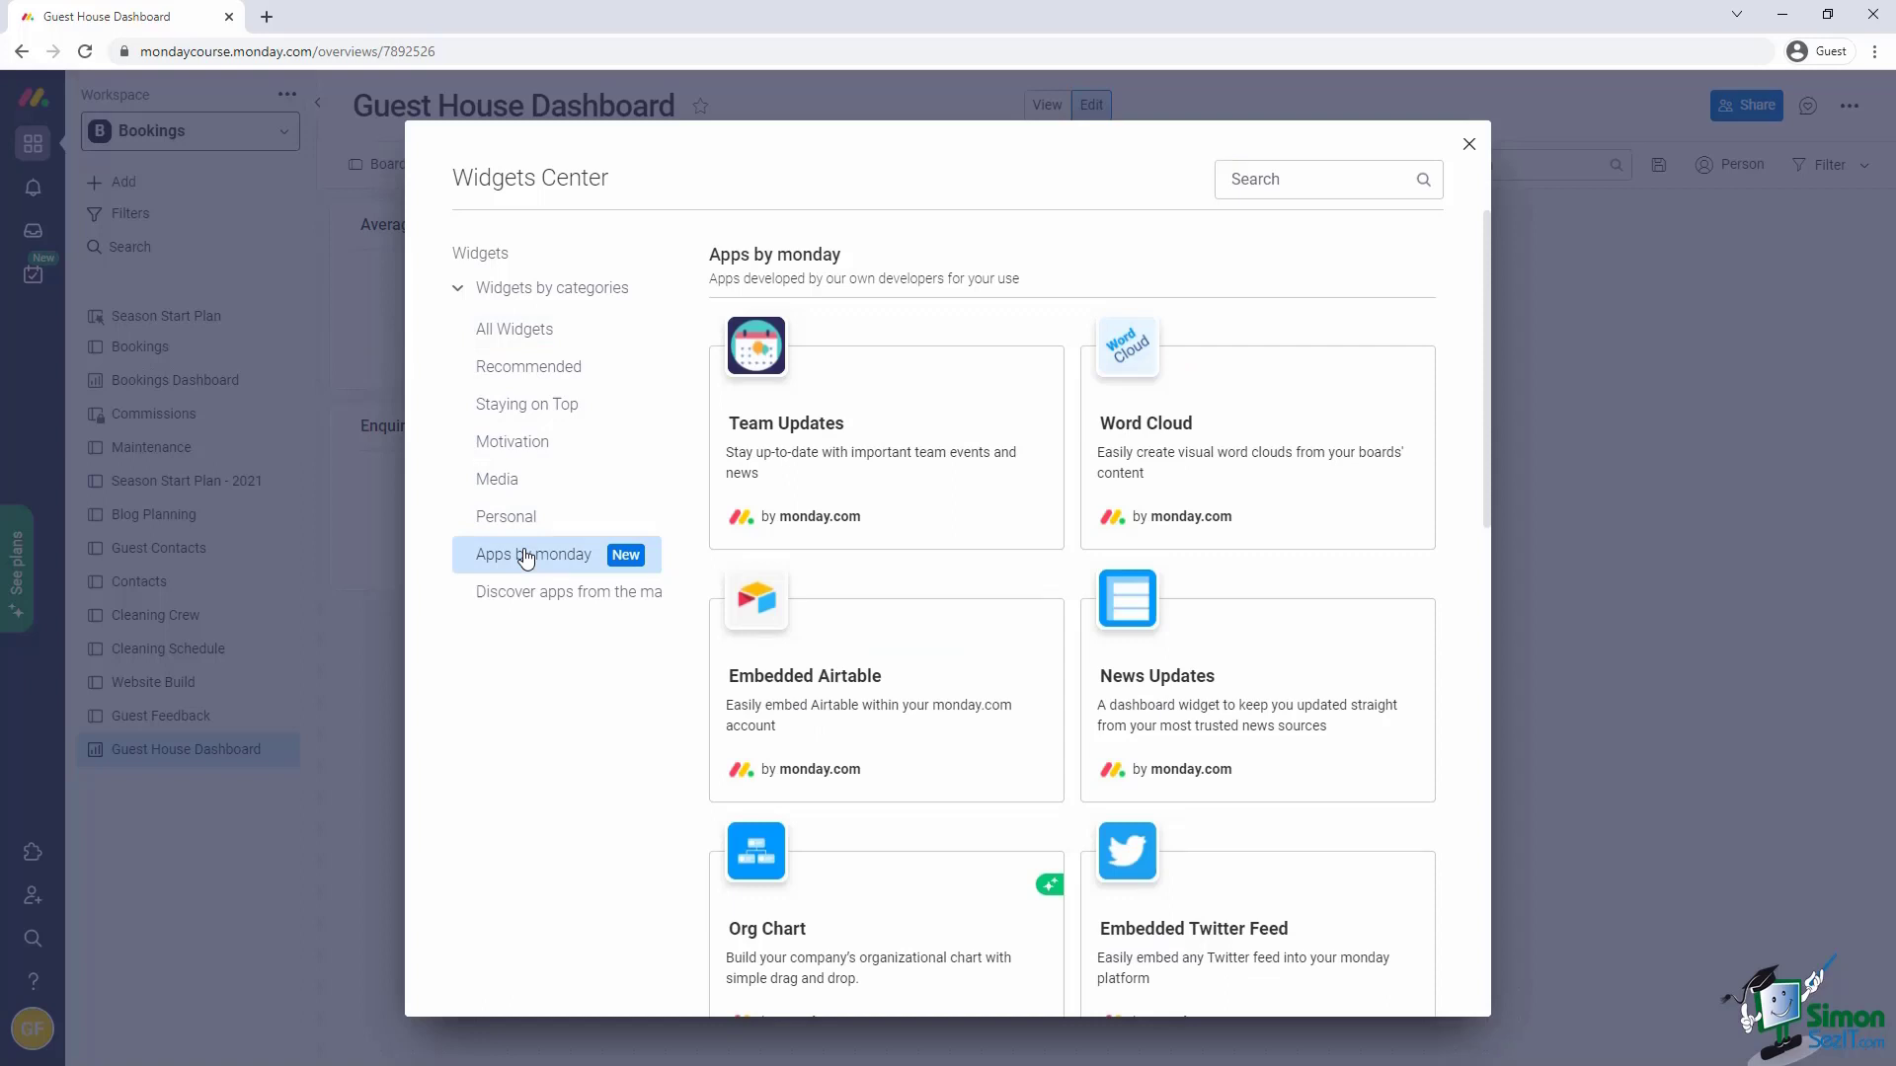
left_click(563, 589)
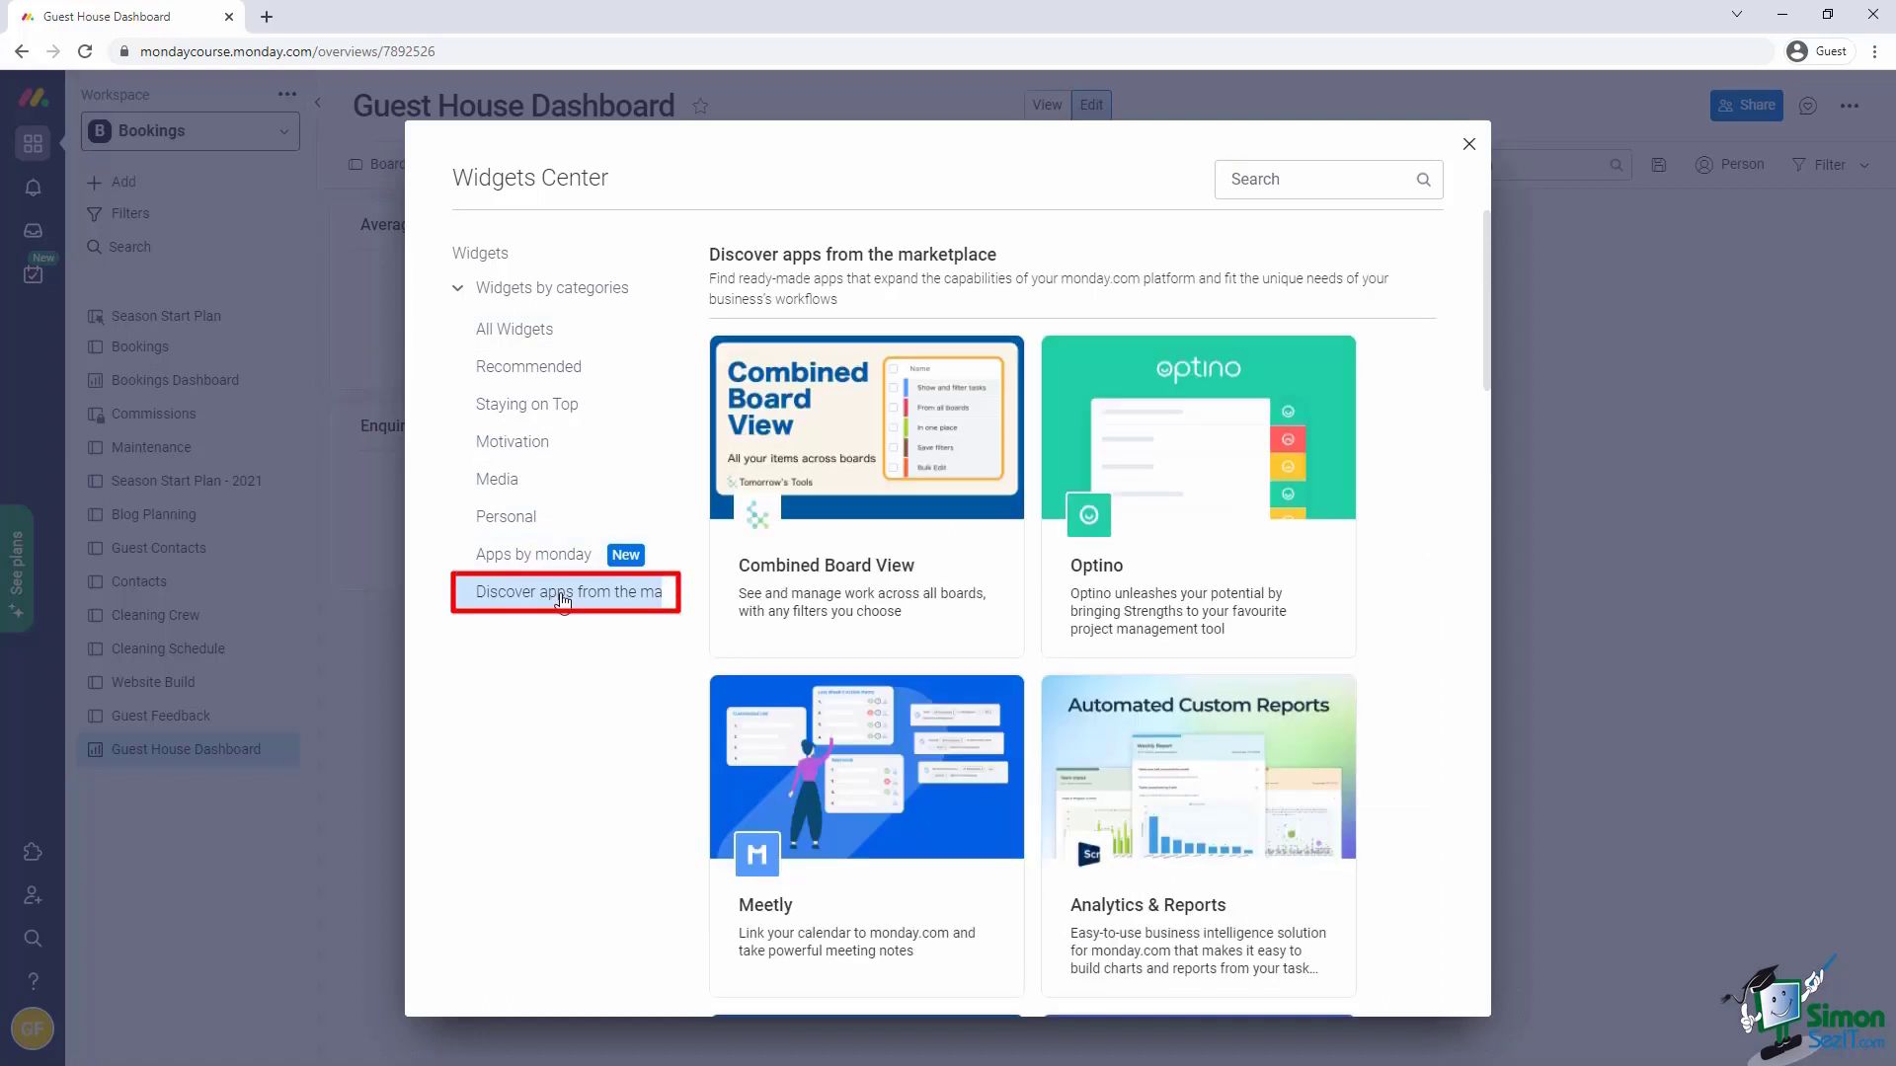
left_click_drag(1488, 321, 1419, 233)
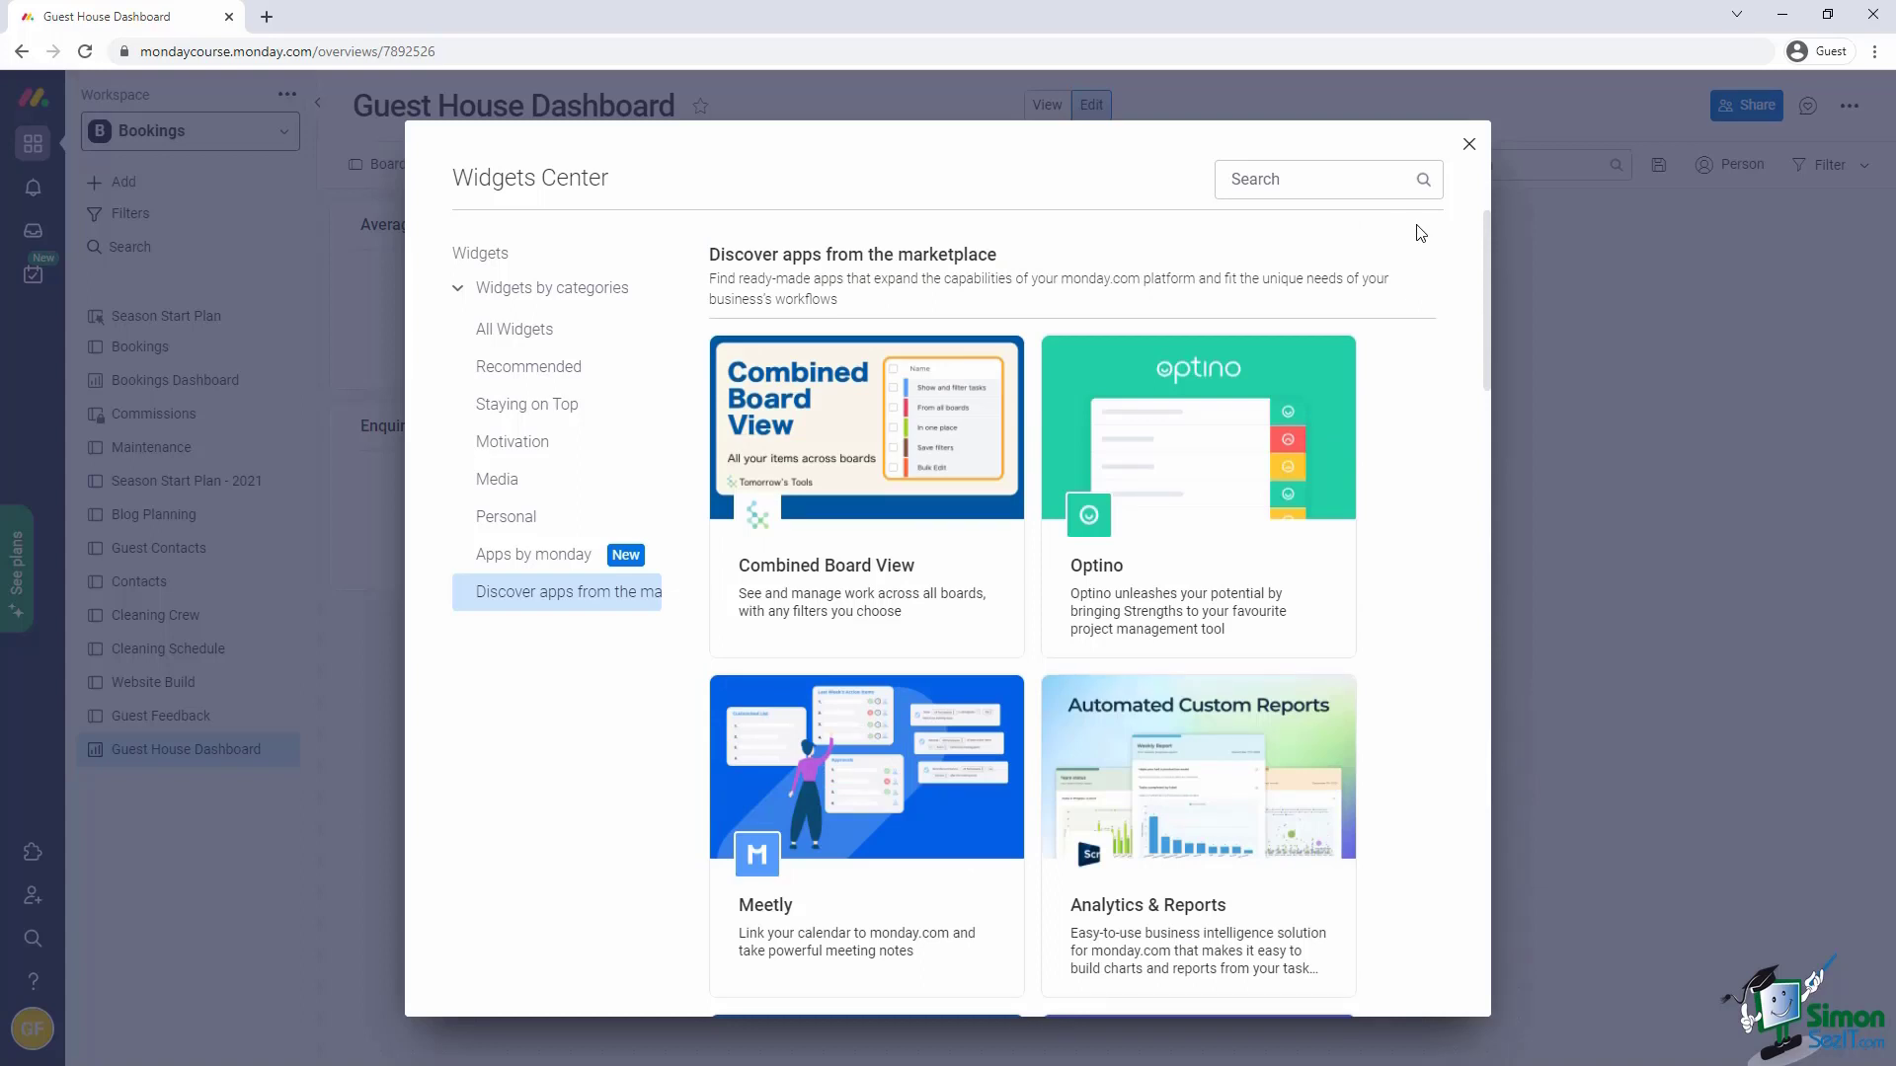
Close the Widgets Center and switch the Guest House Dashboard to view mode, then back to edit
left_click(1470, 144)
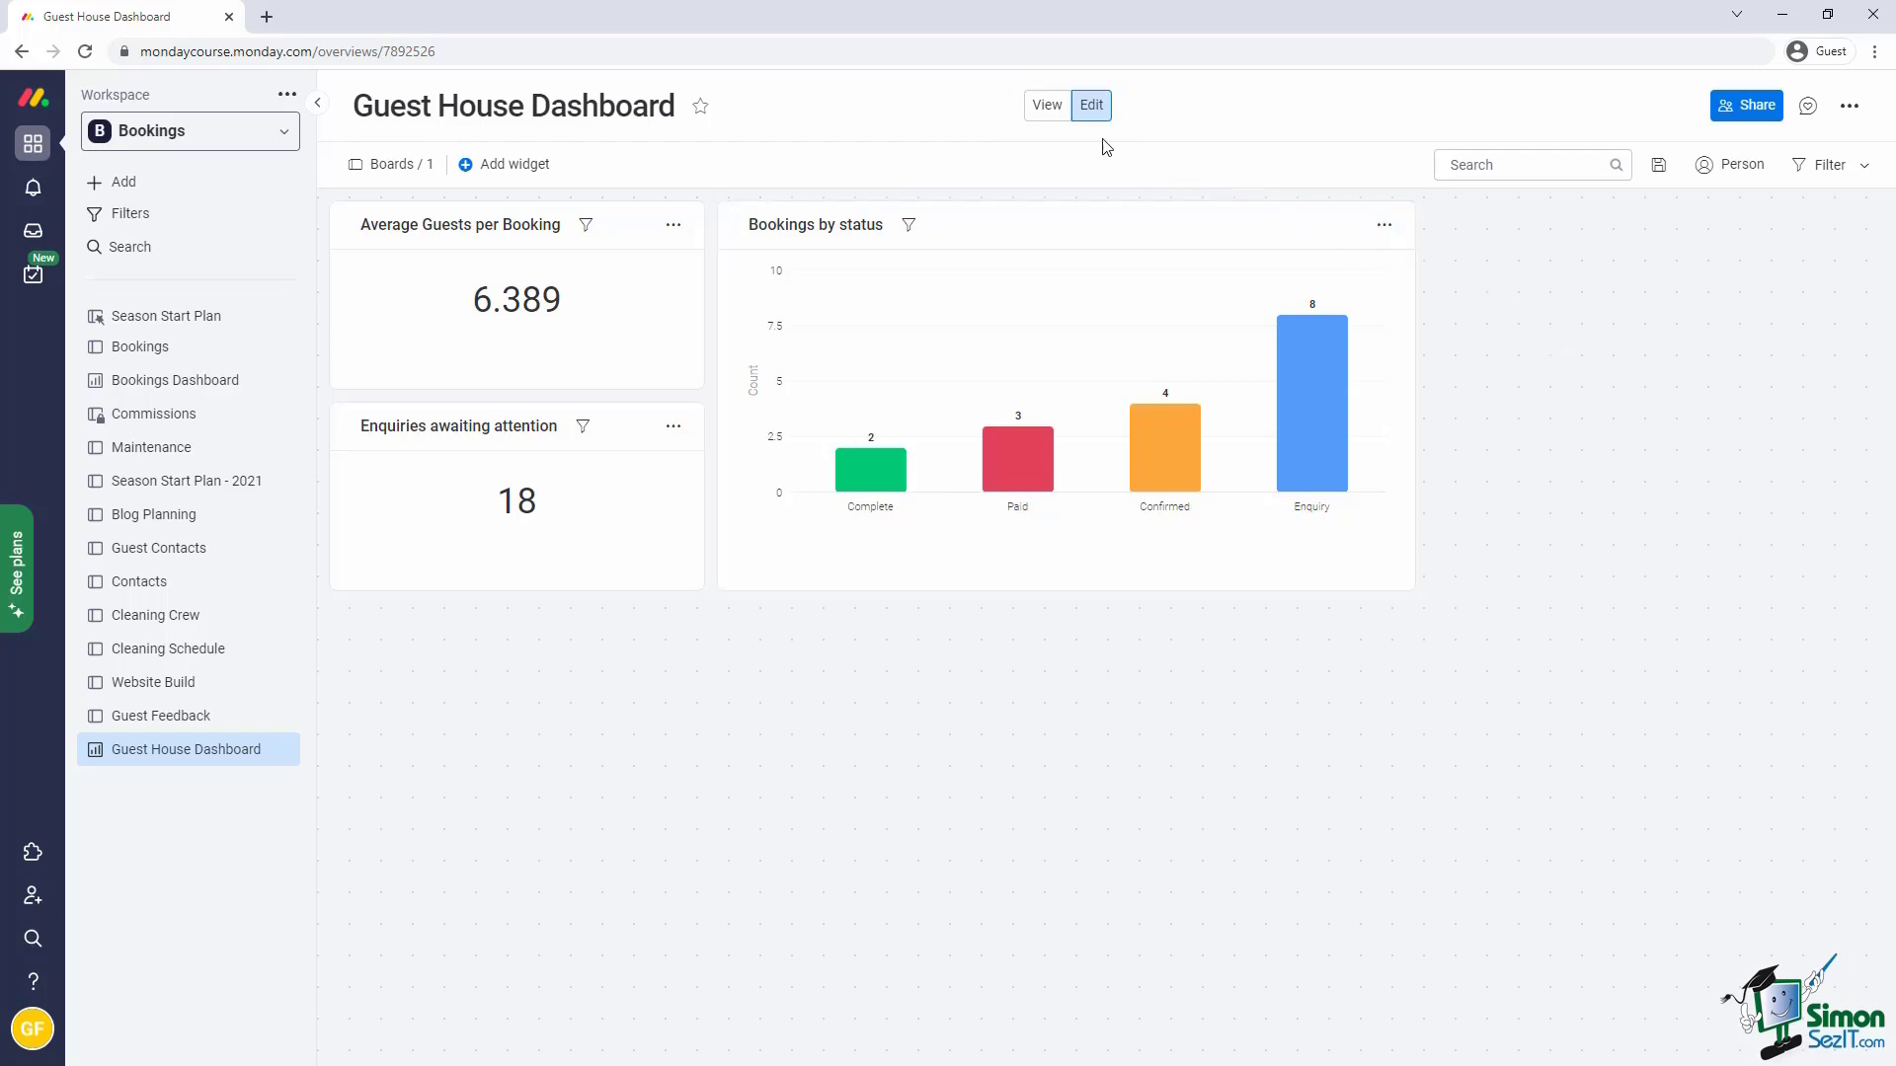
left_click(1047, 124)
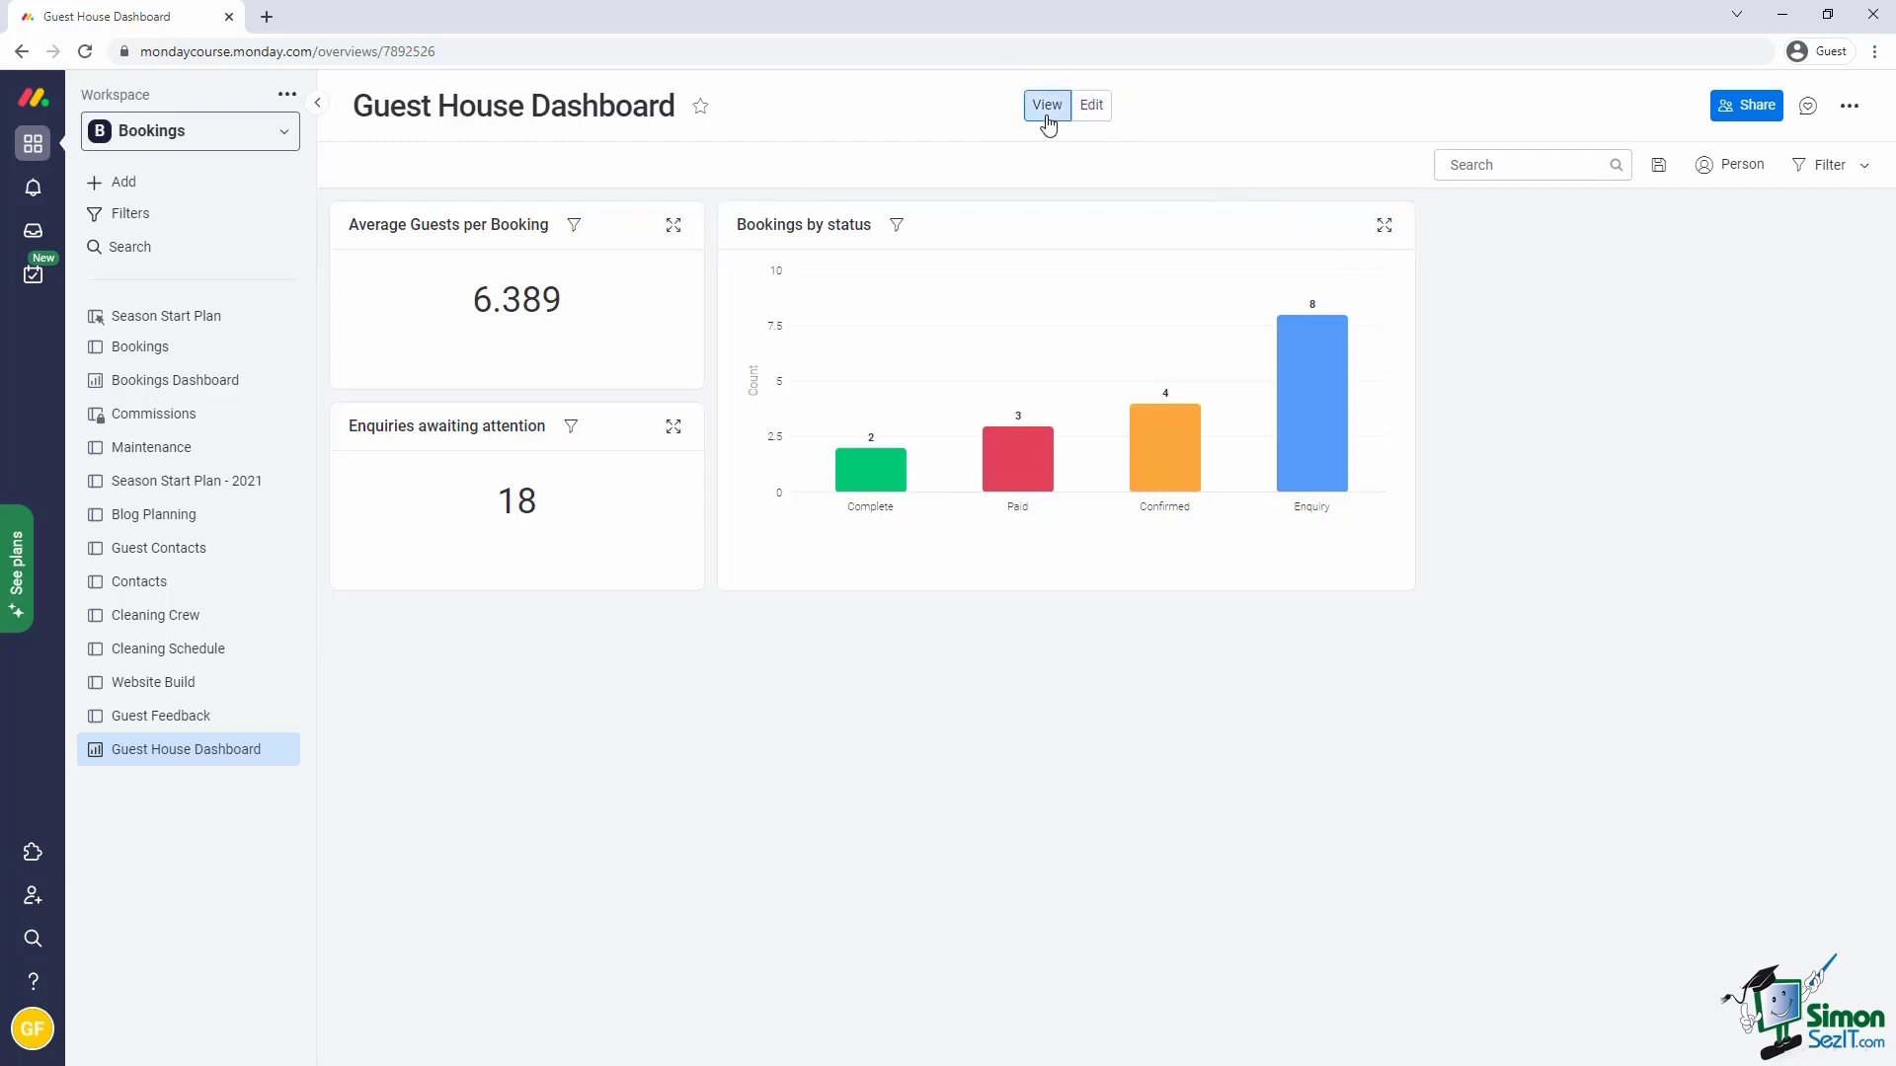
left_click(1094, 108)
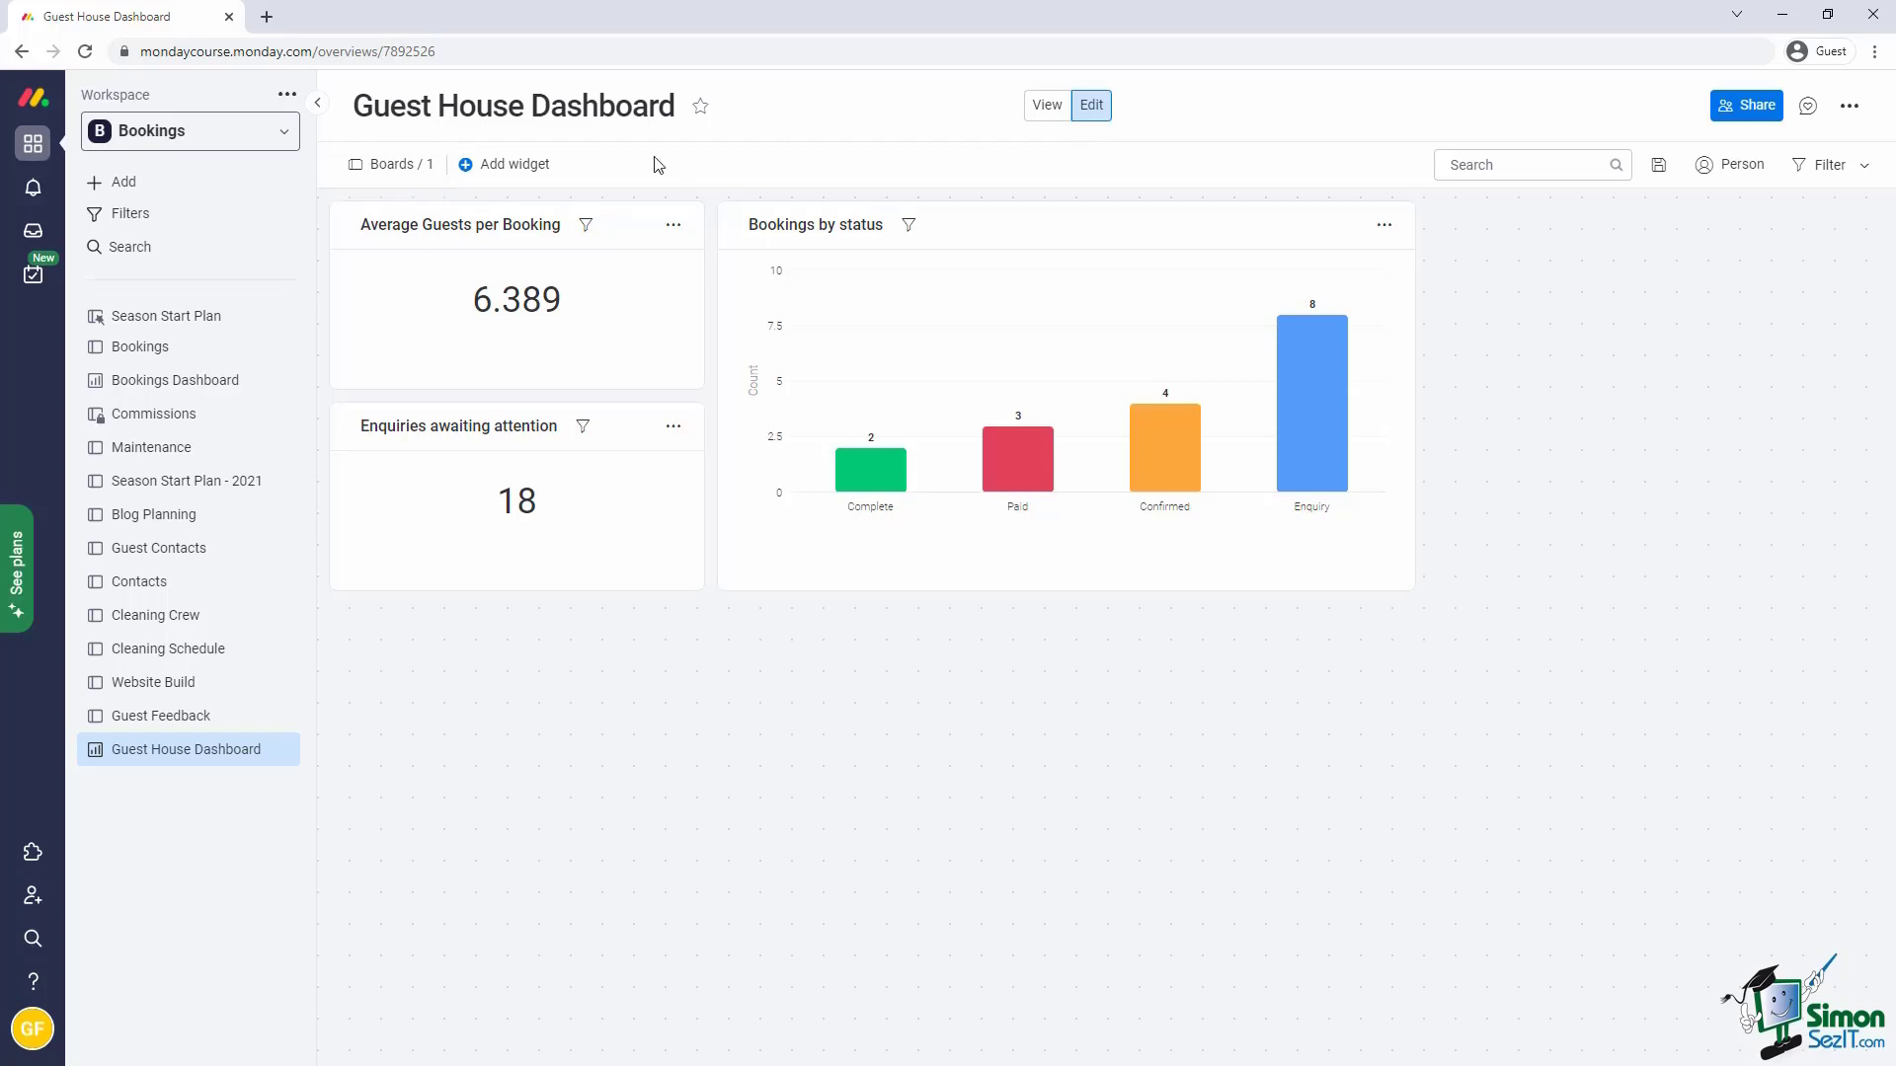
Add Cleaning Schedule, Guest Feedback and Maintenance as source boards for the dashboard
left_click(416, 165)
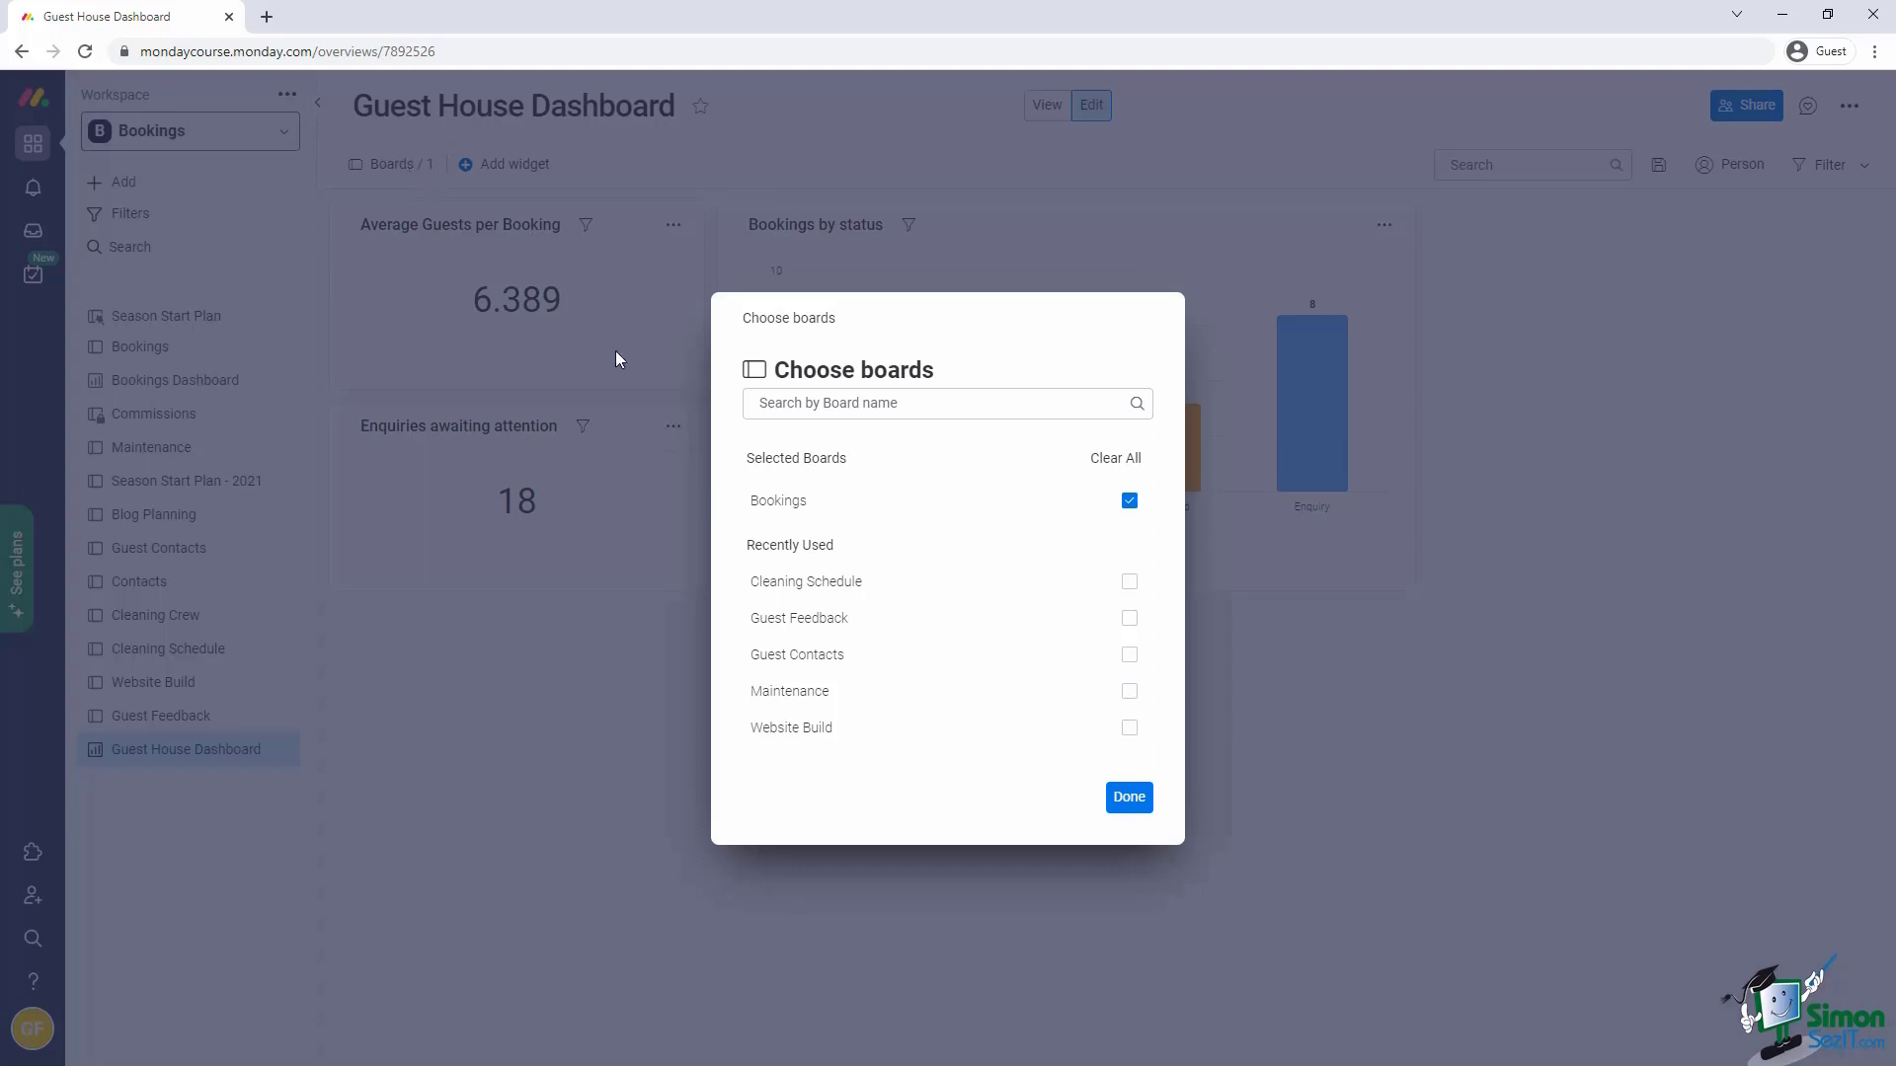
left_click(1130, 582)
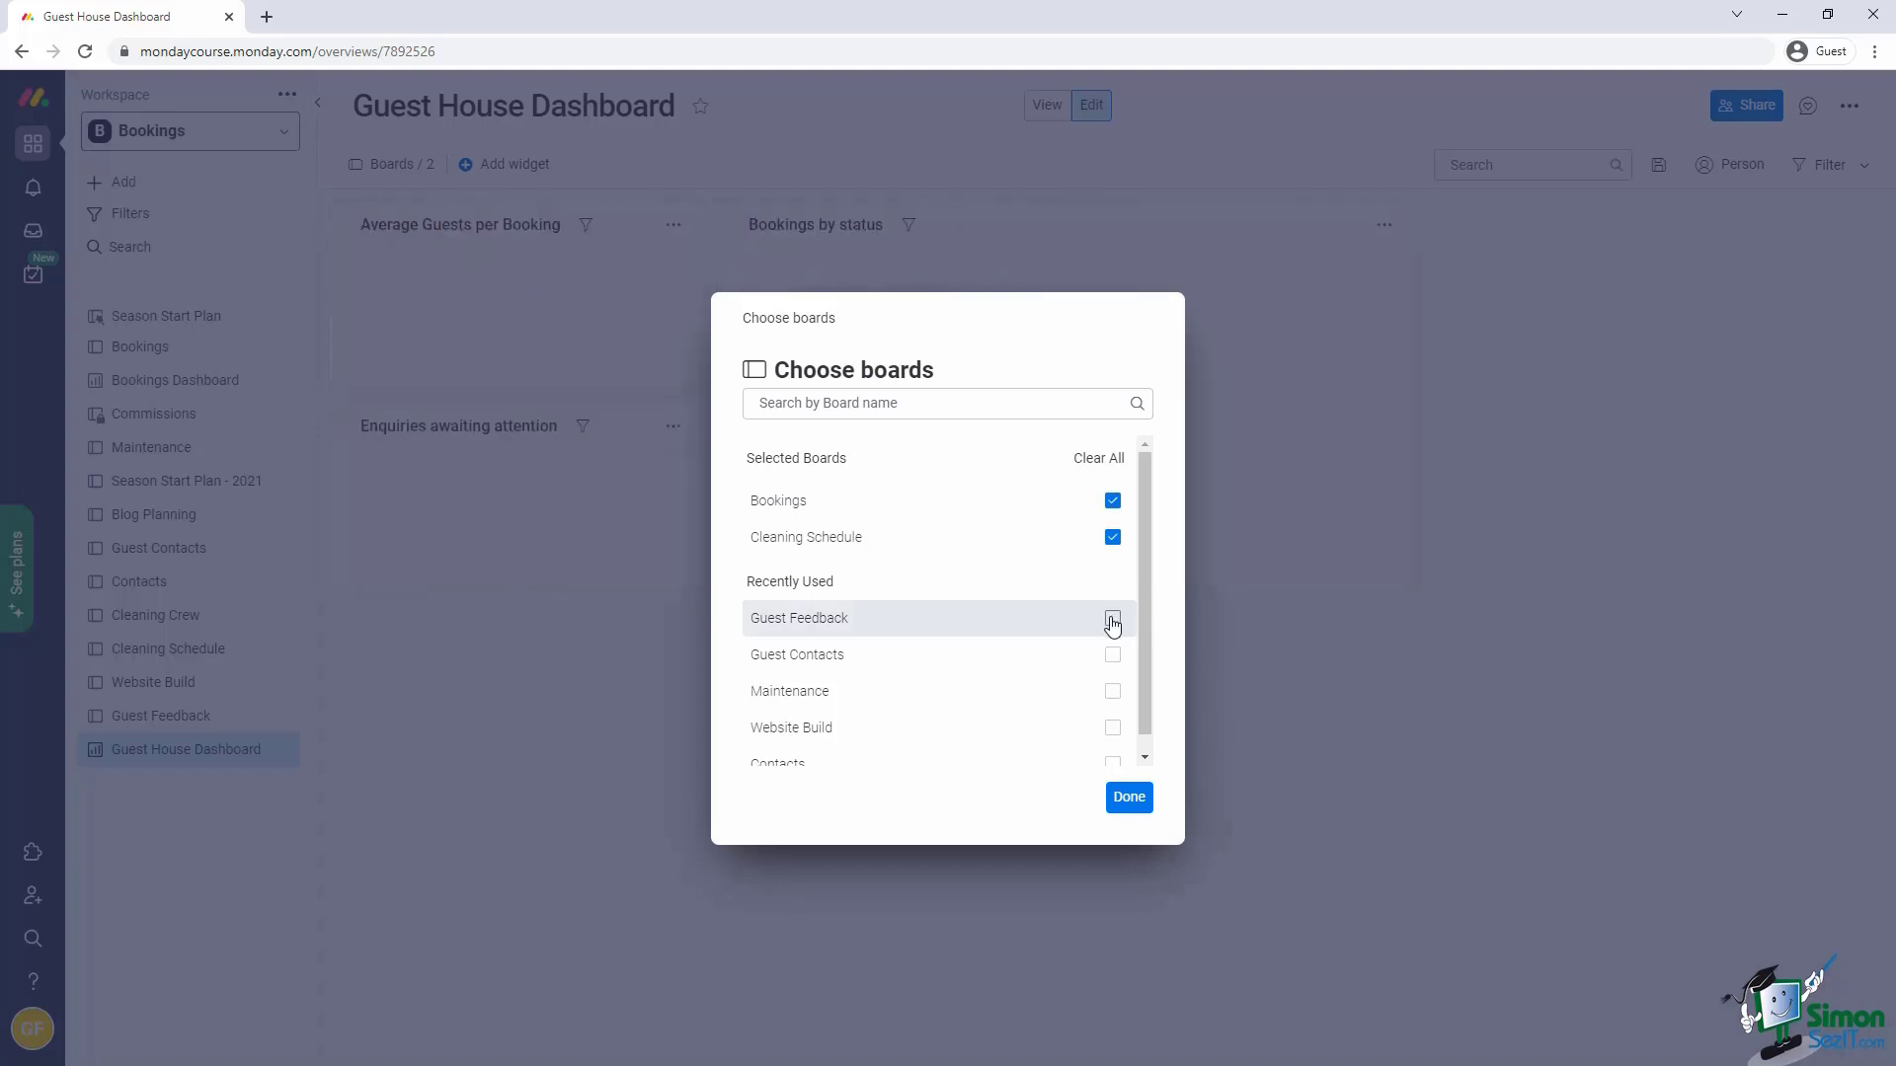
left_click(1112, 620)
left_click(1113, 691)
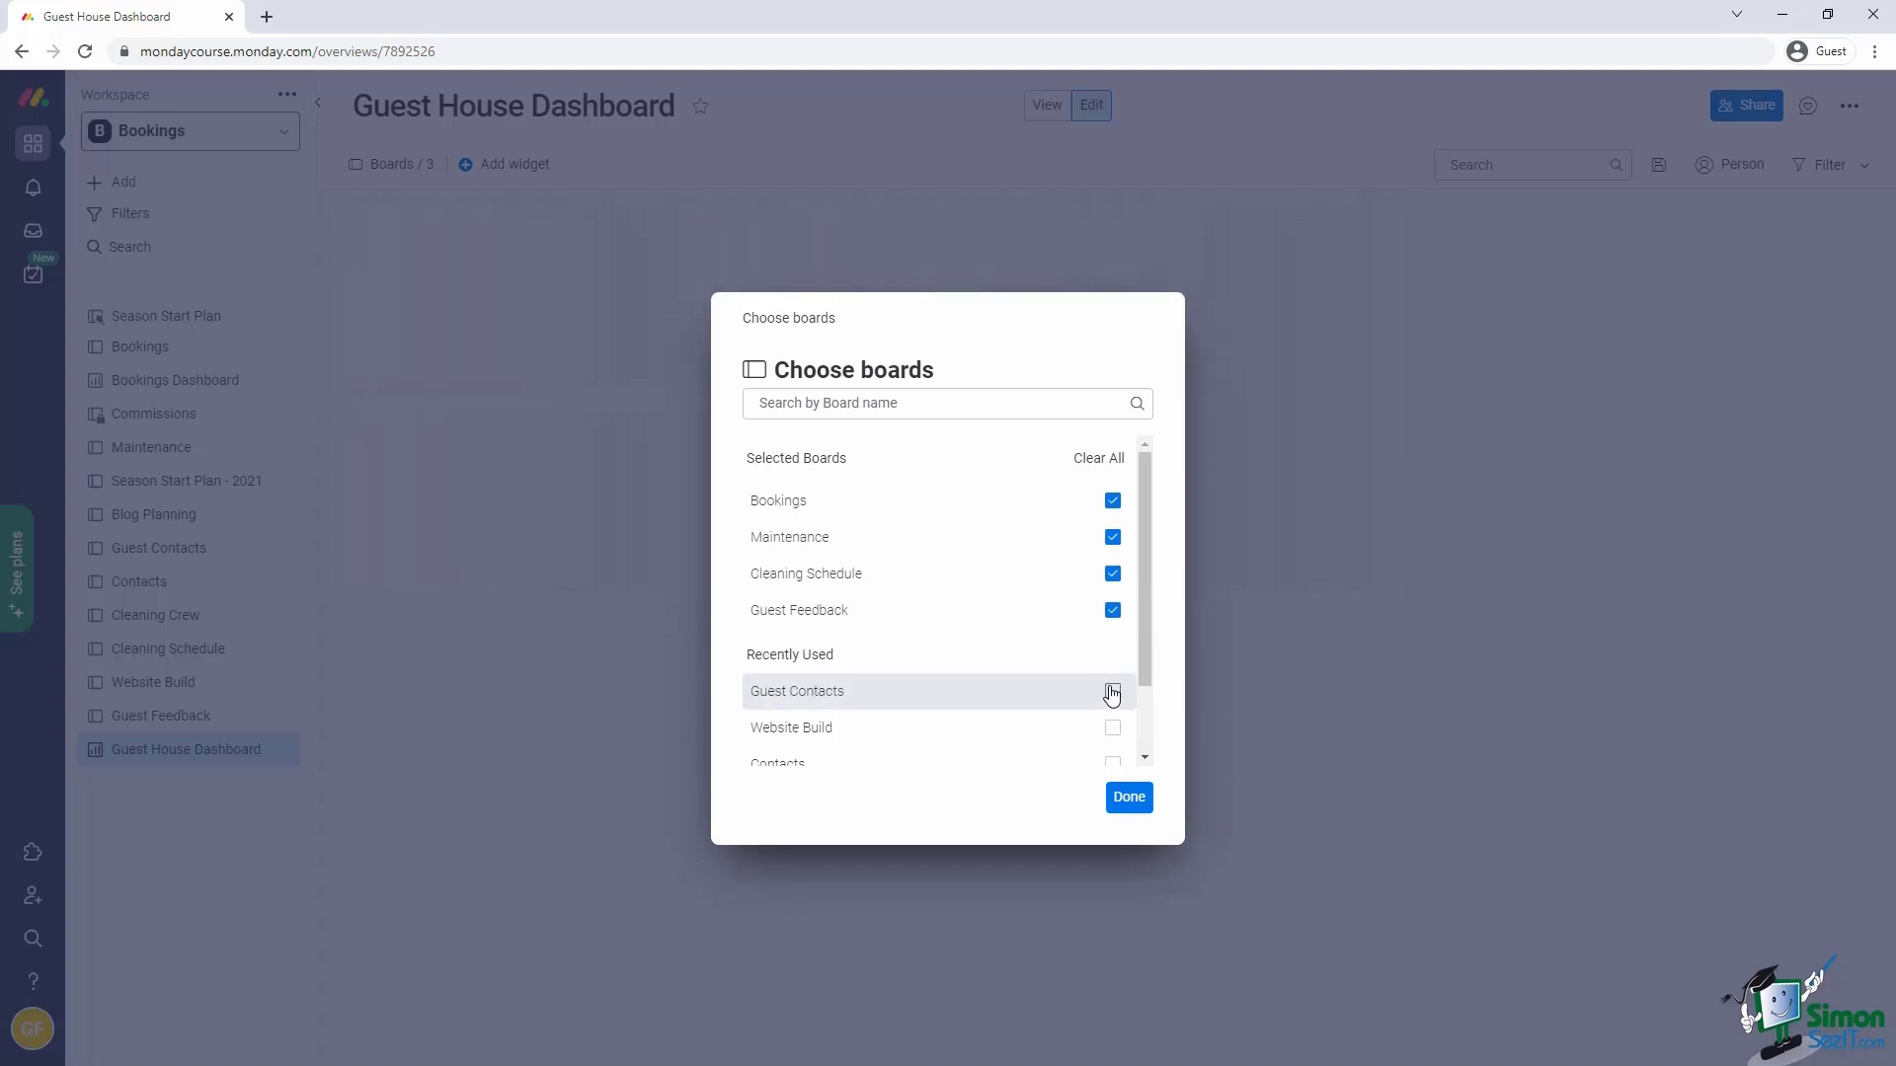
left_click(1121, 807)
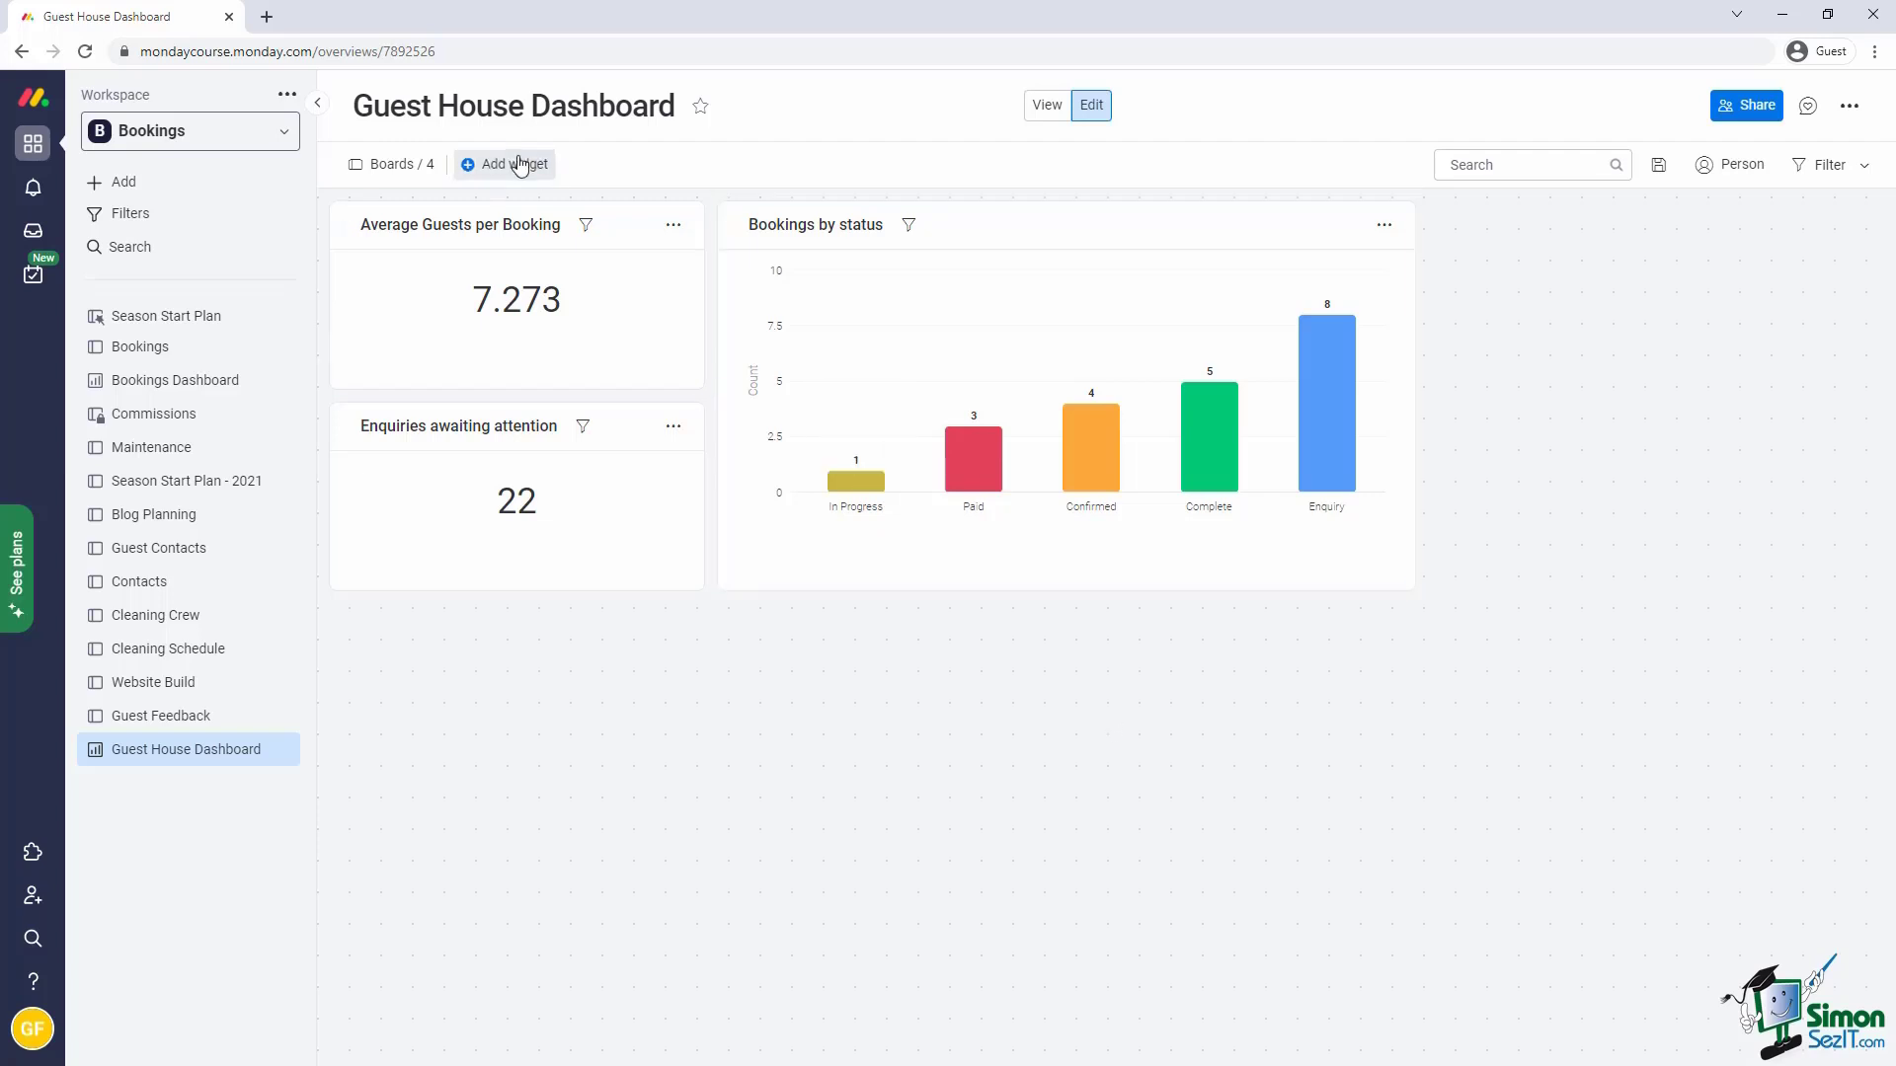
Add a Text widget from the Widgets Center by searching 'text'
left_click(513, 164)
left_click(633, 614)
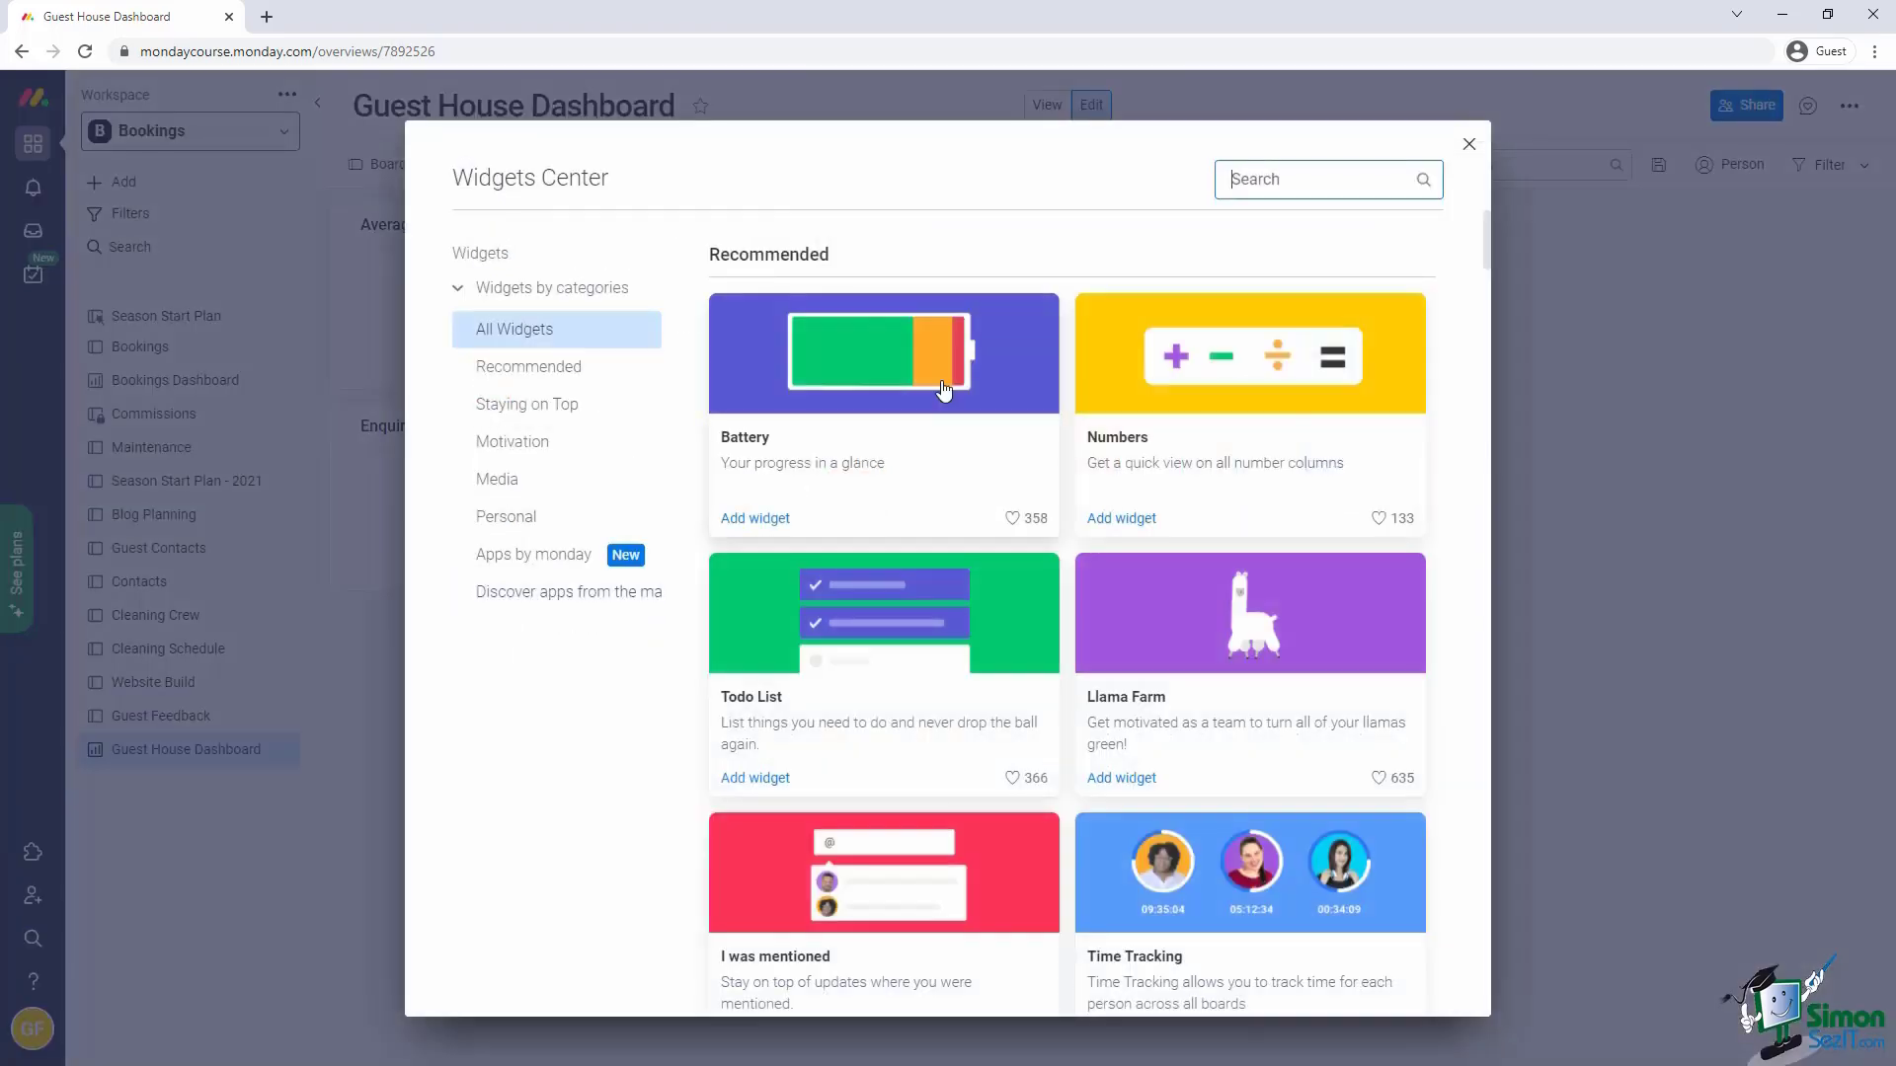
type("text")
left_click(860, 482)
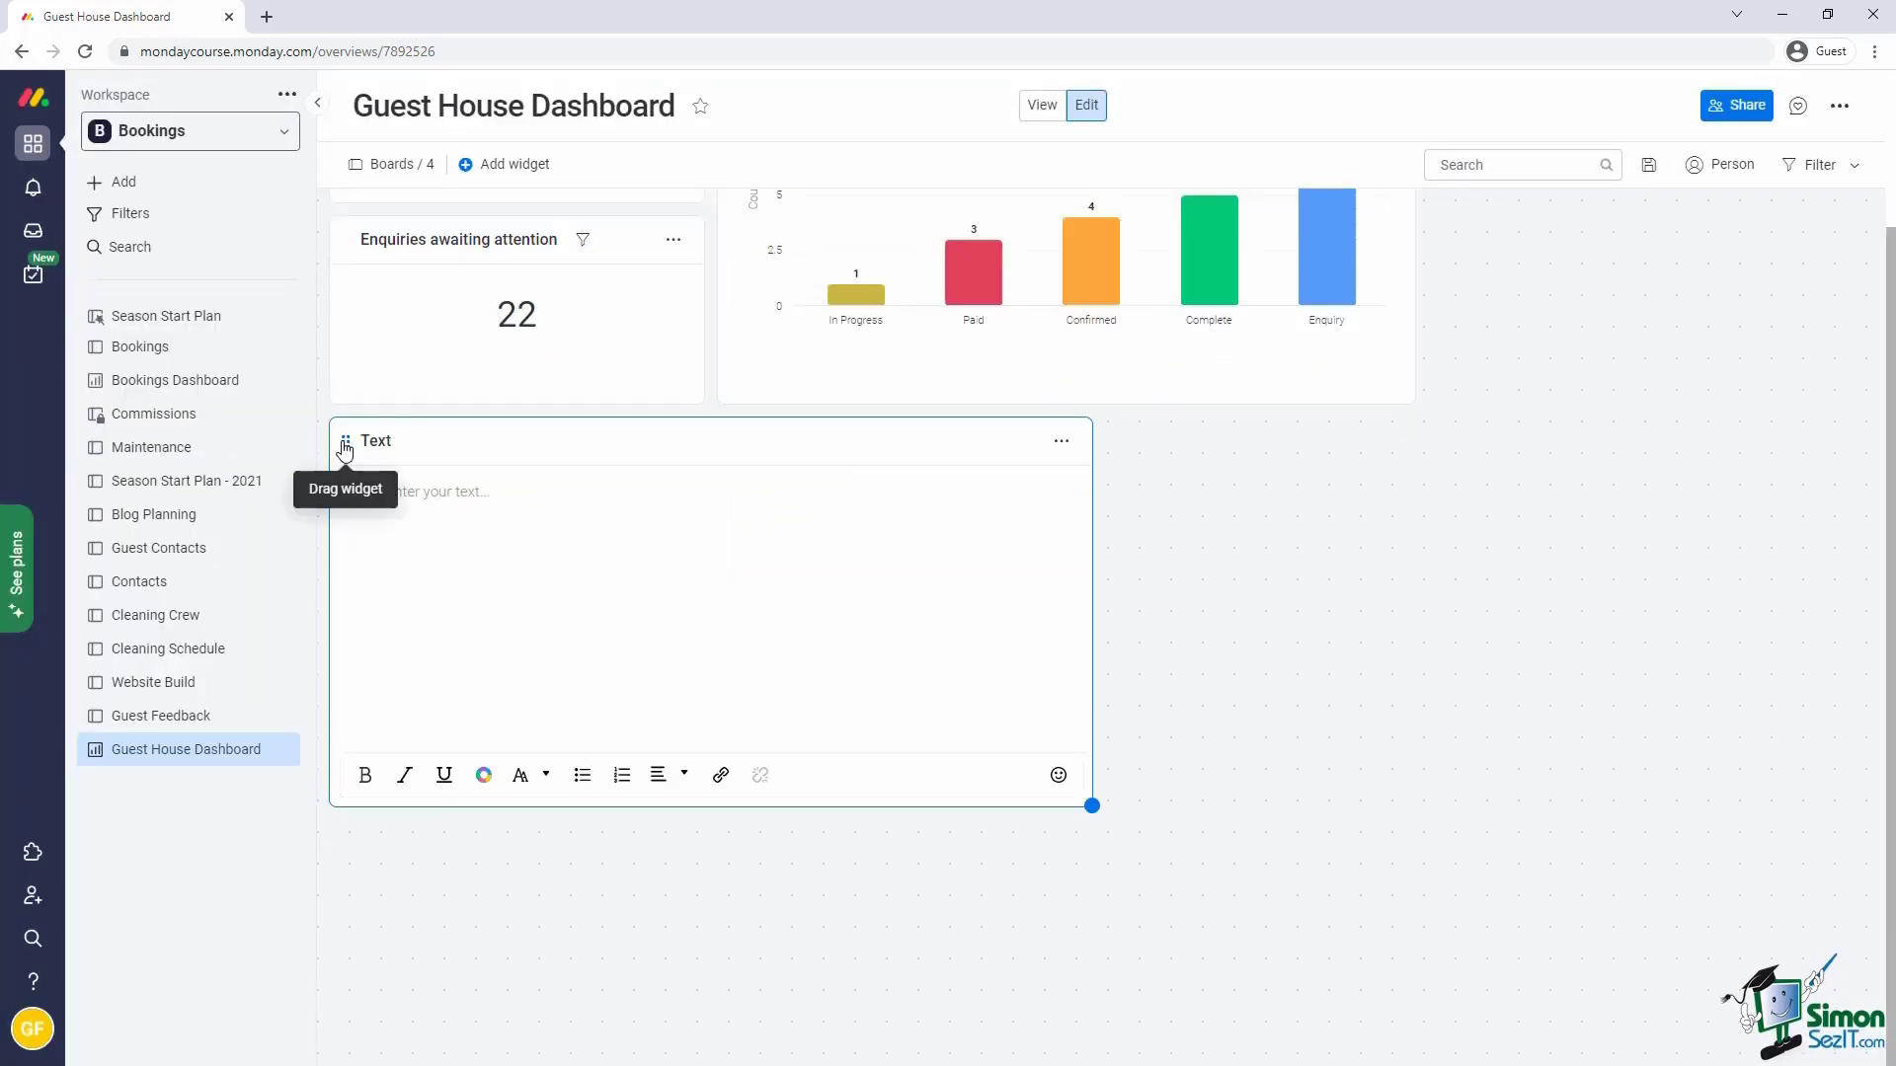
Move and narrow the Text widget below the chart and title it 'Testing'
left_click_drag(346, 441, 671, 433)
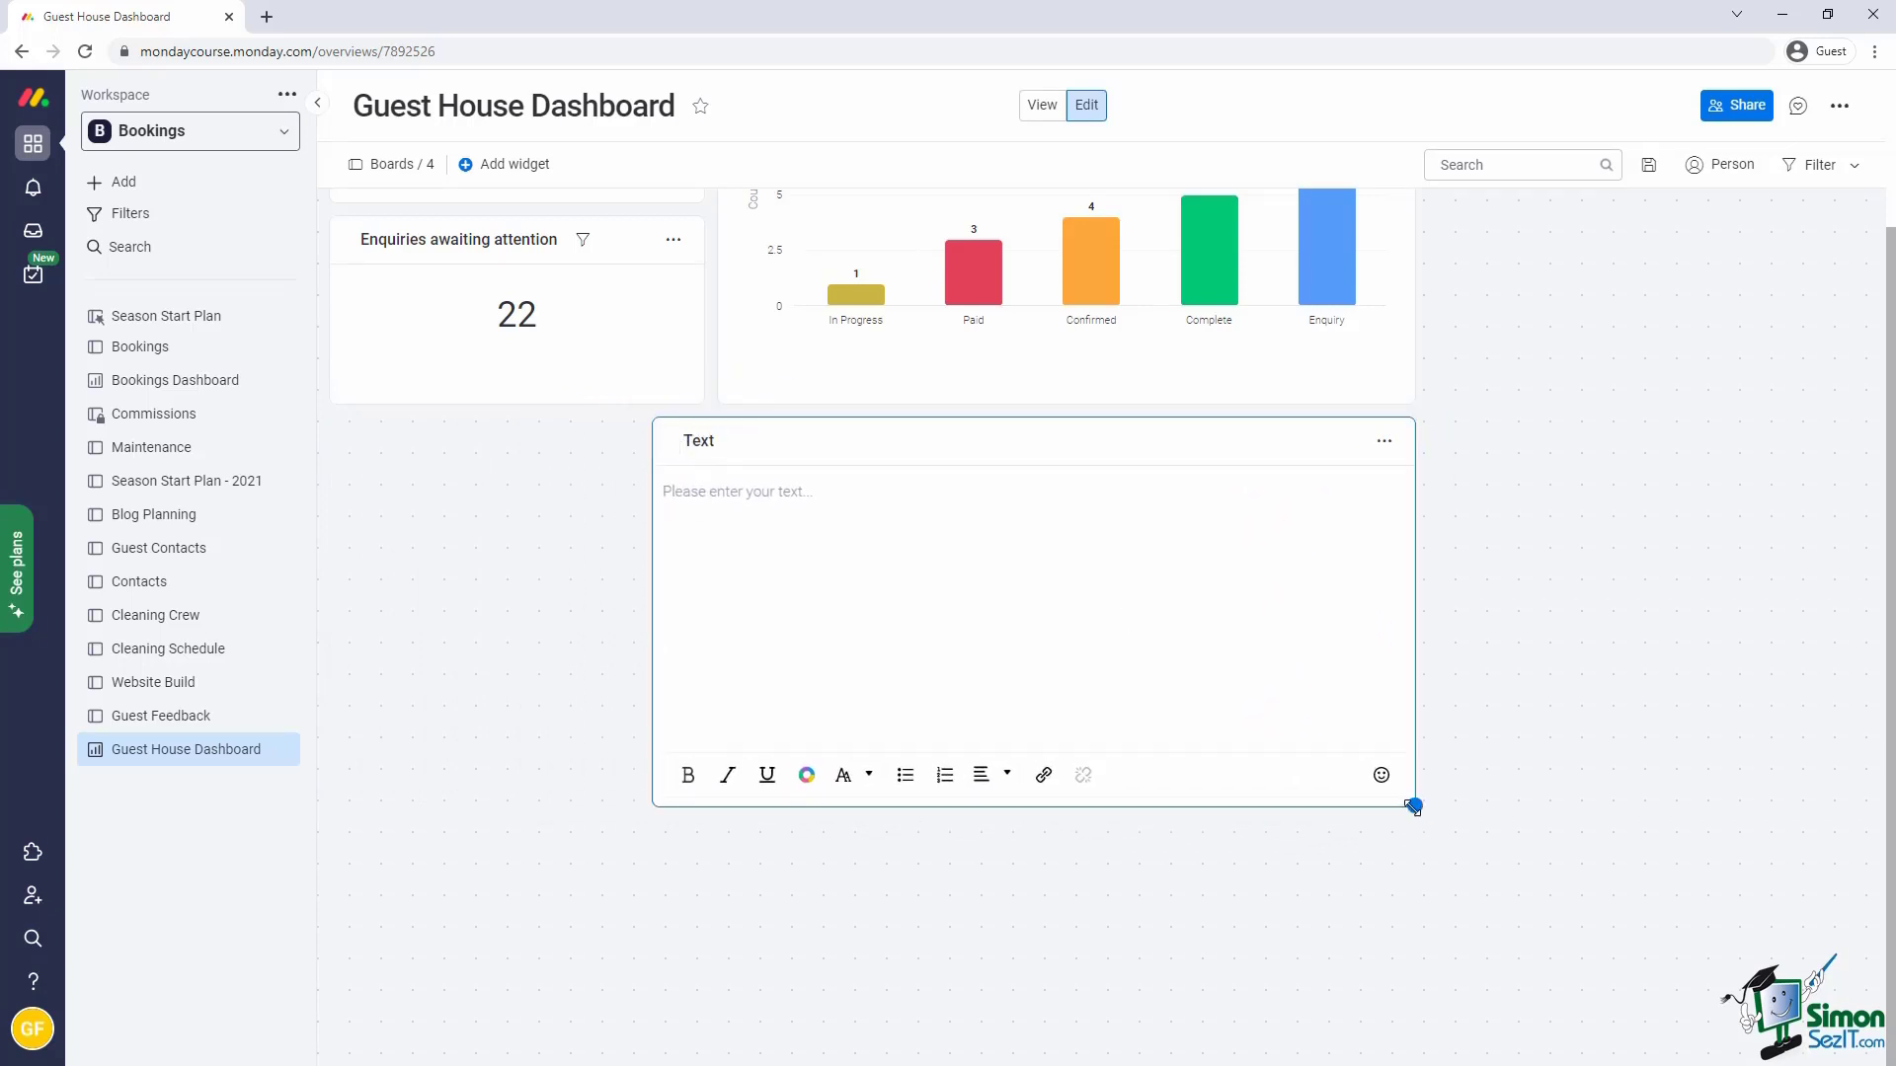
left_click_drag(1413, 807, 1236, 804)
left_click_drag(672, 440, 738, 441)
left_click(776, 440)
type("Testing")
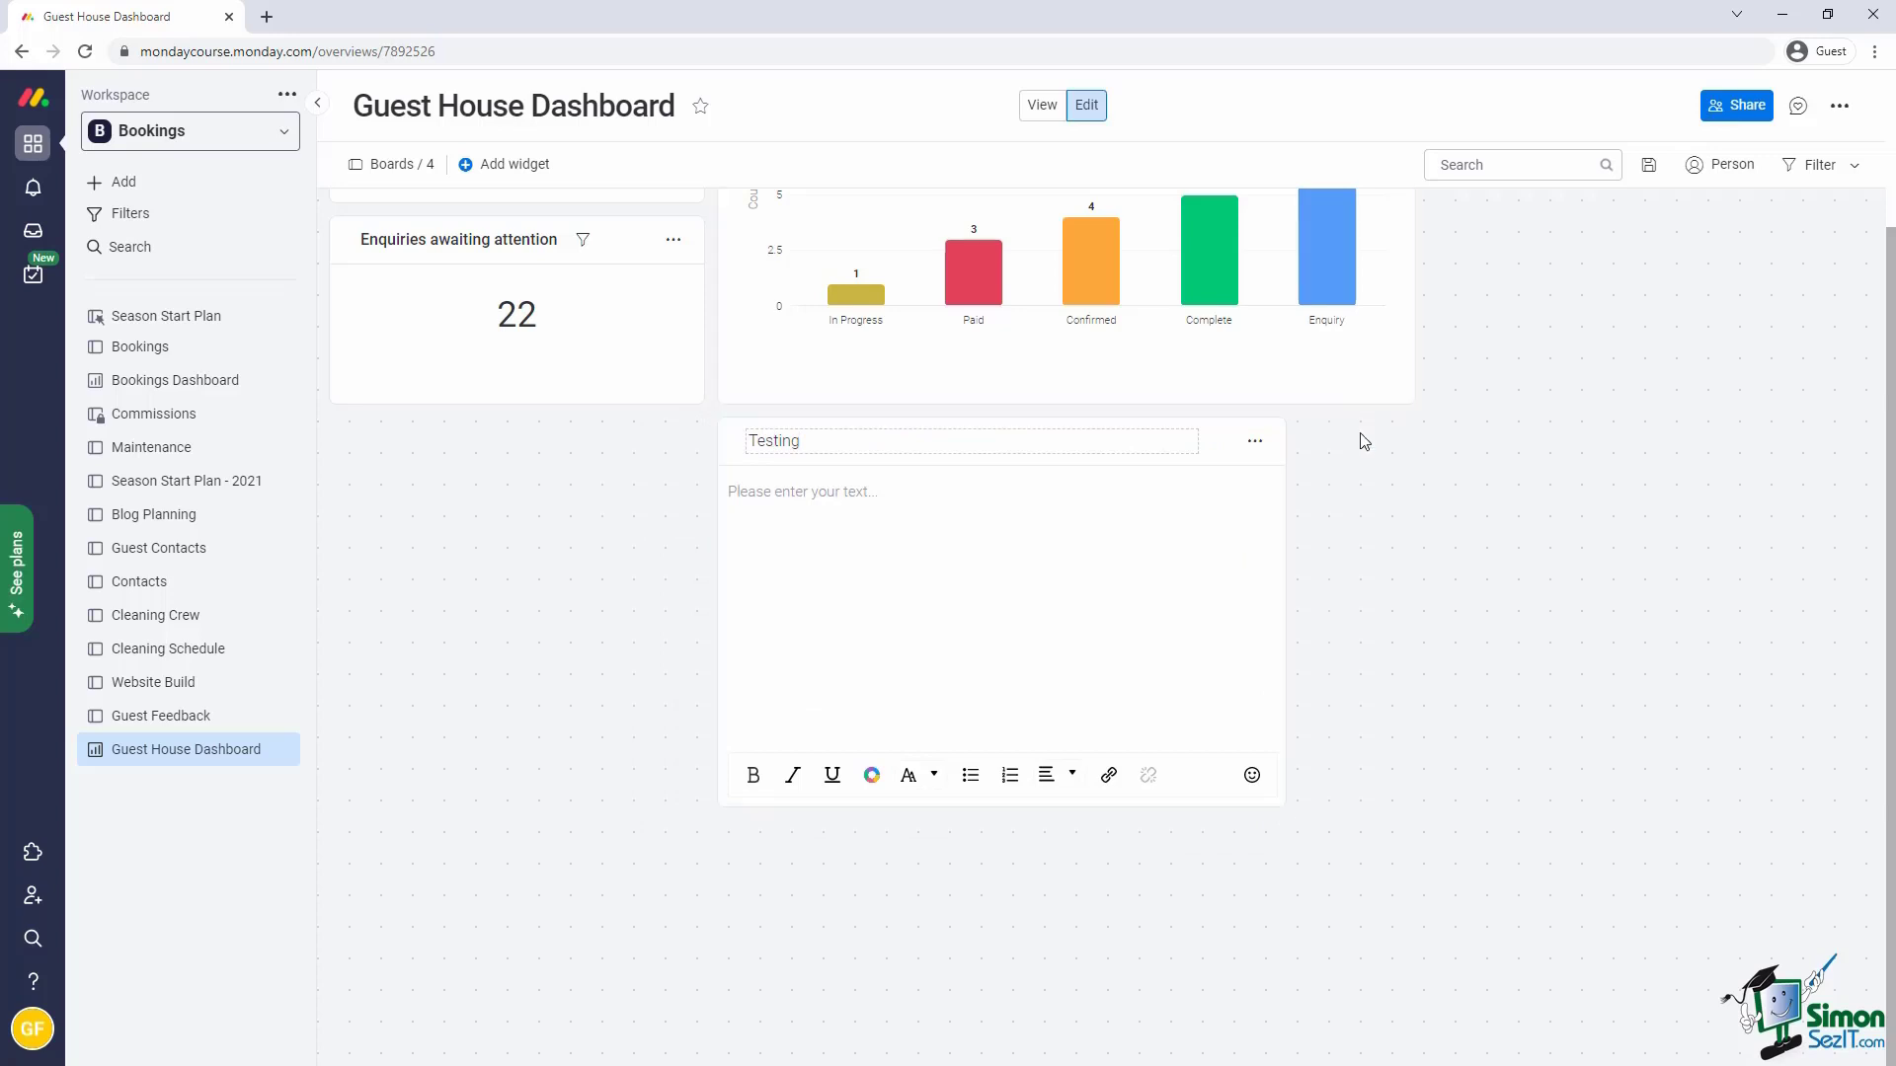
left_click(1150, 500)
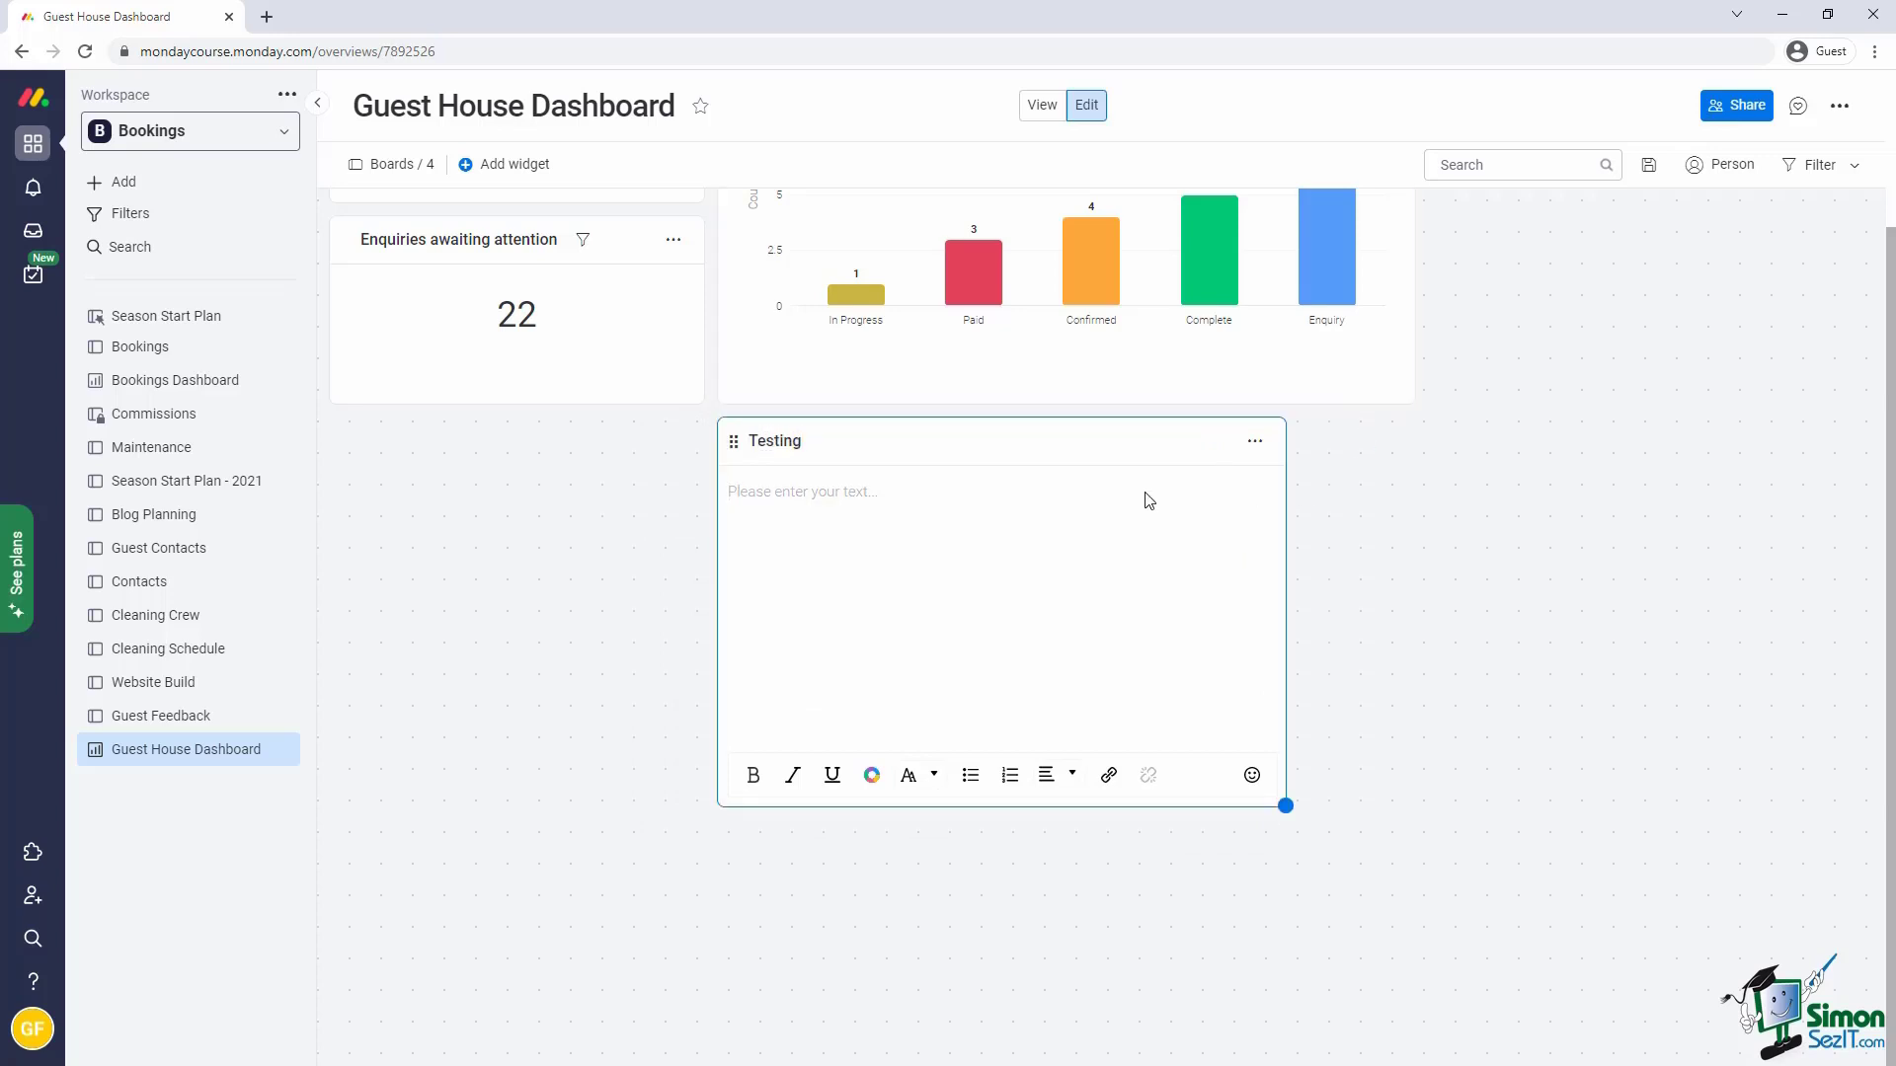
left_click(1255, 443)
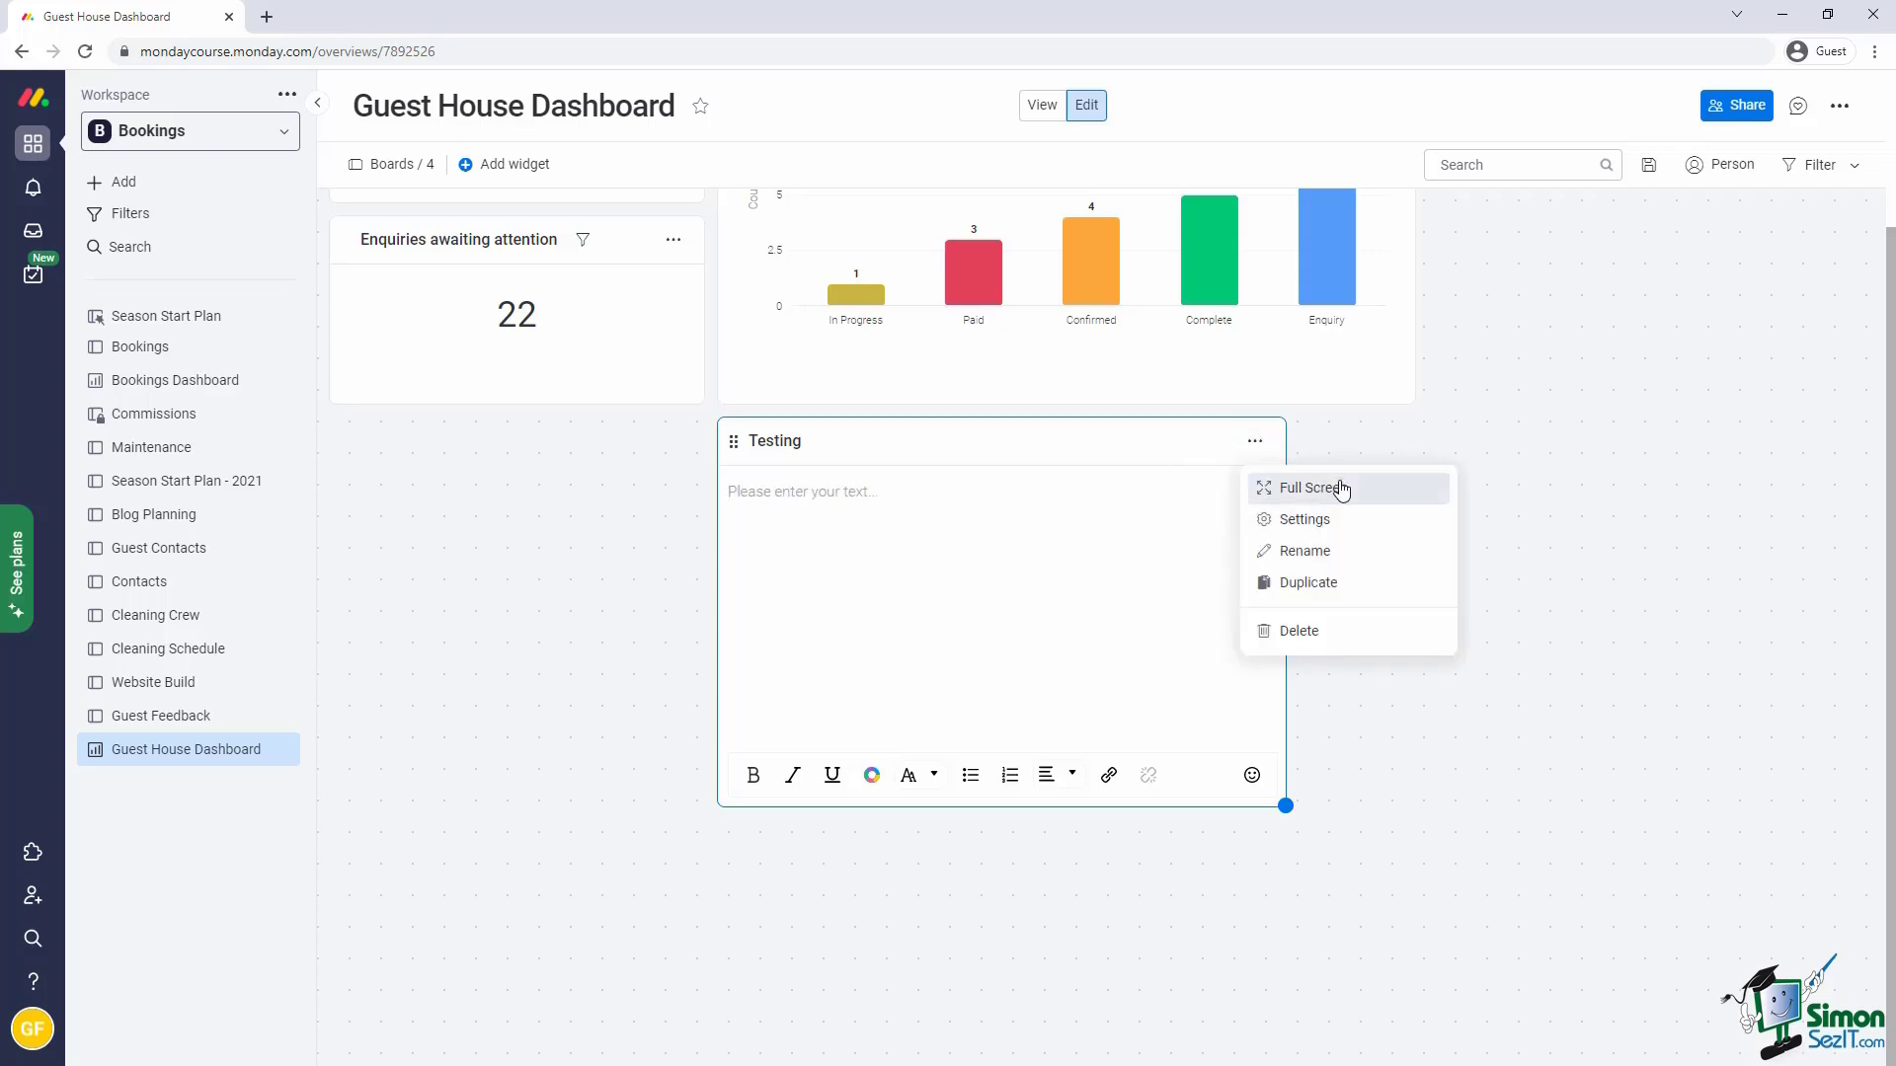
left_click(1340, 488)
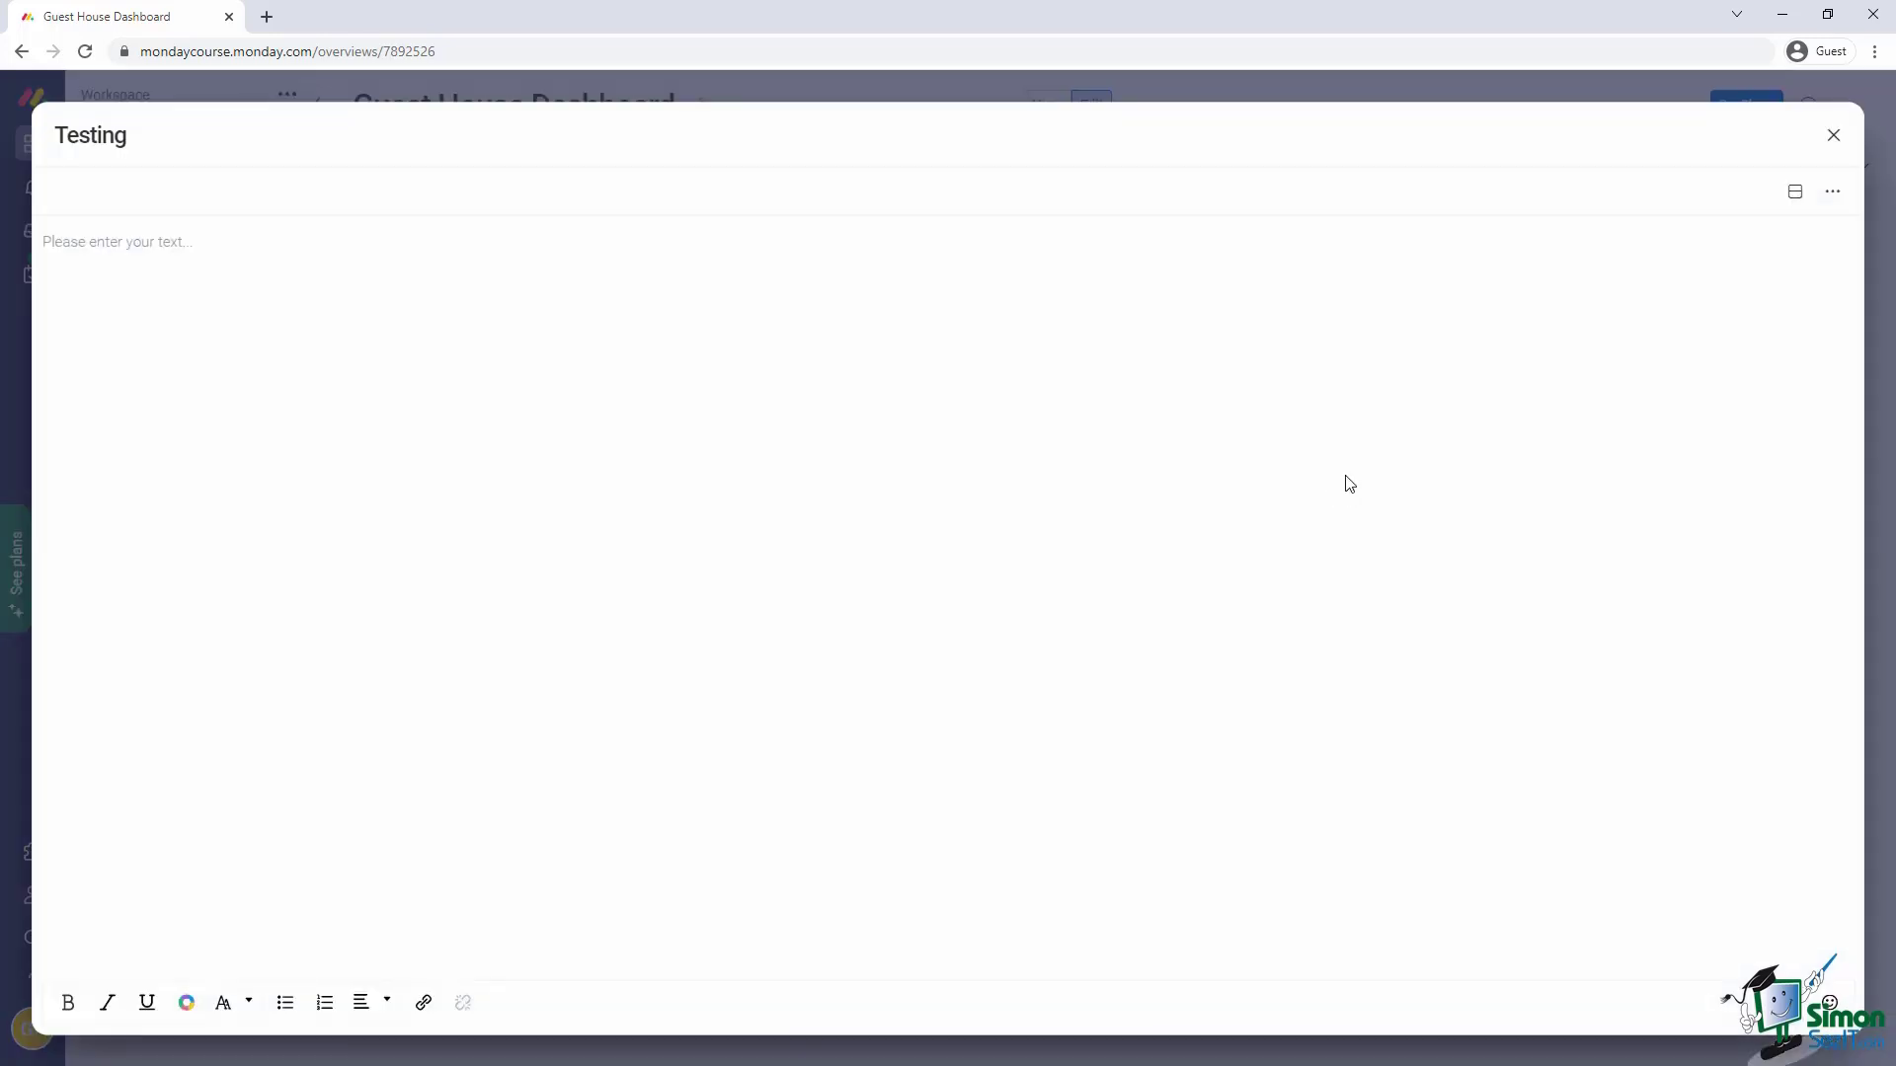
left_click(1829, 137)
scroll(1427, 342, "up", 2)
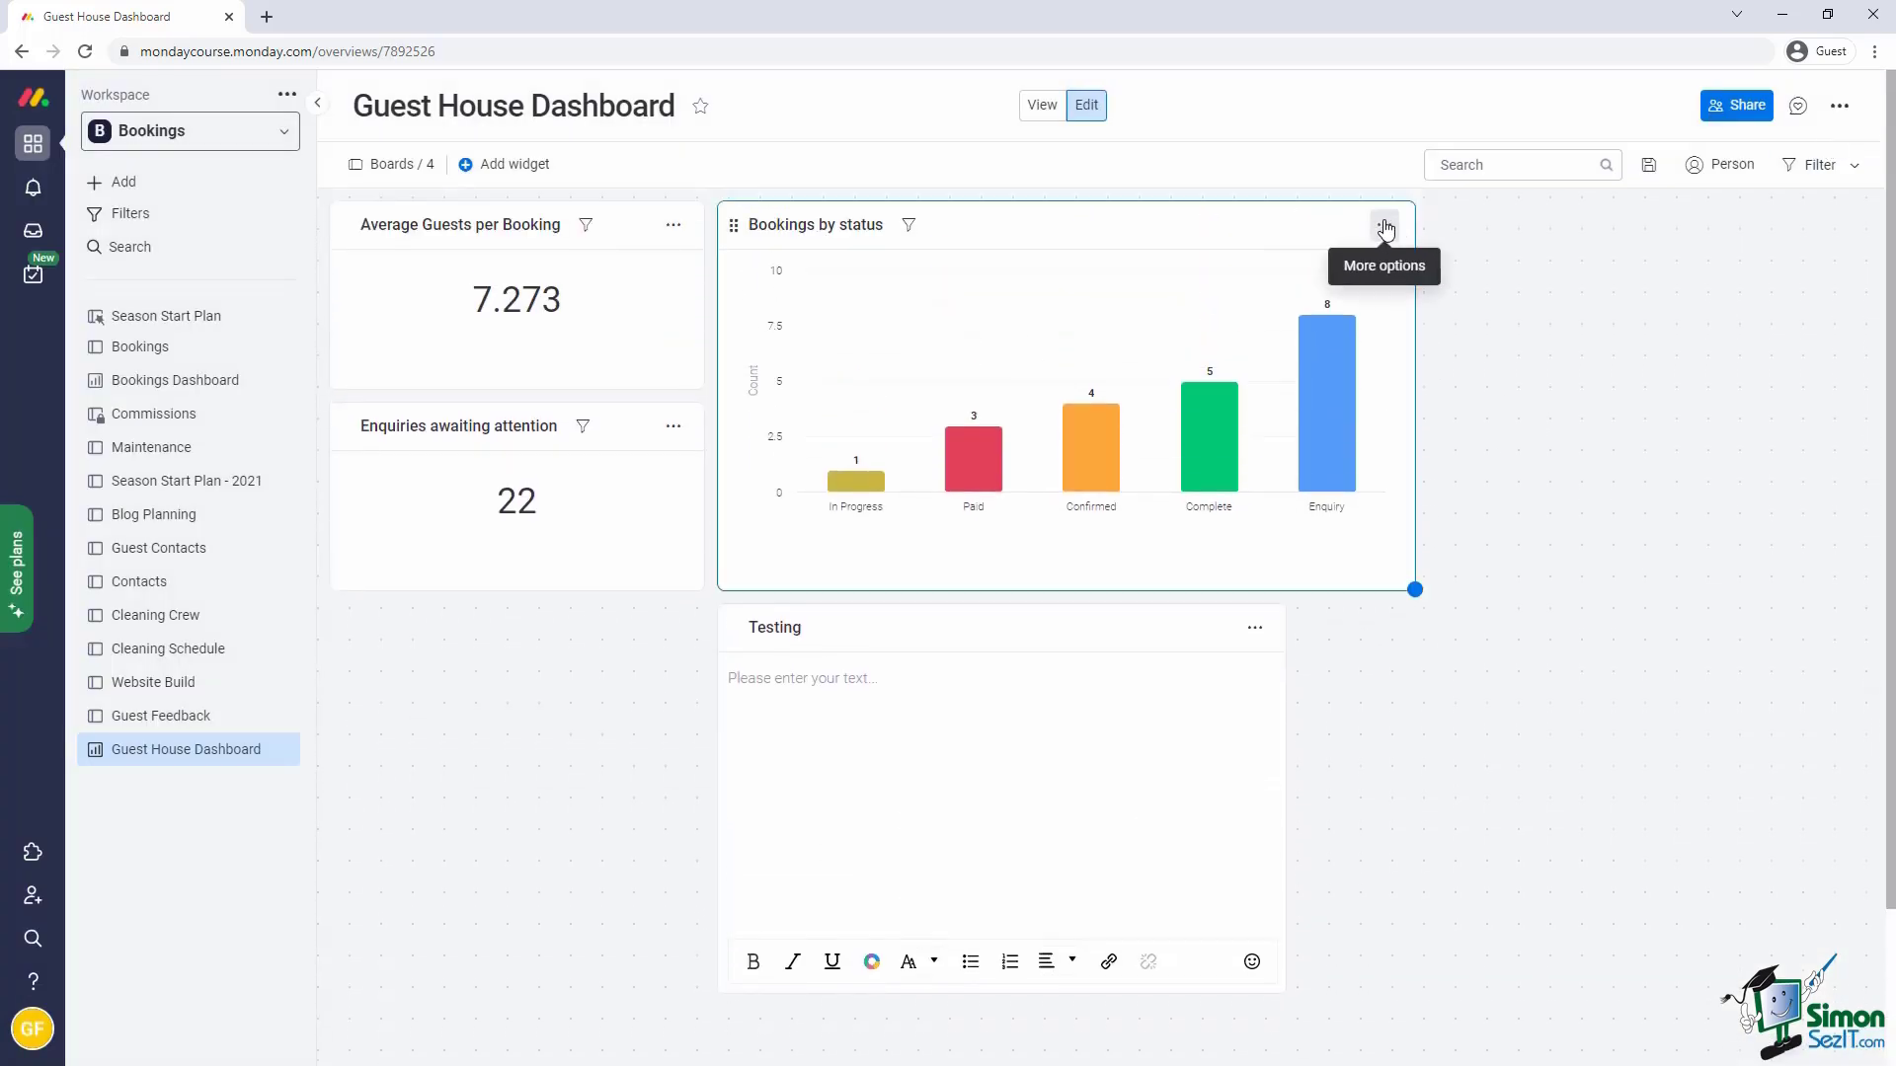
left_click(1384, 225)
left_click(1414, 310)
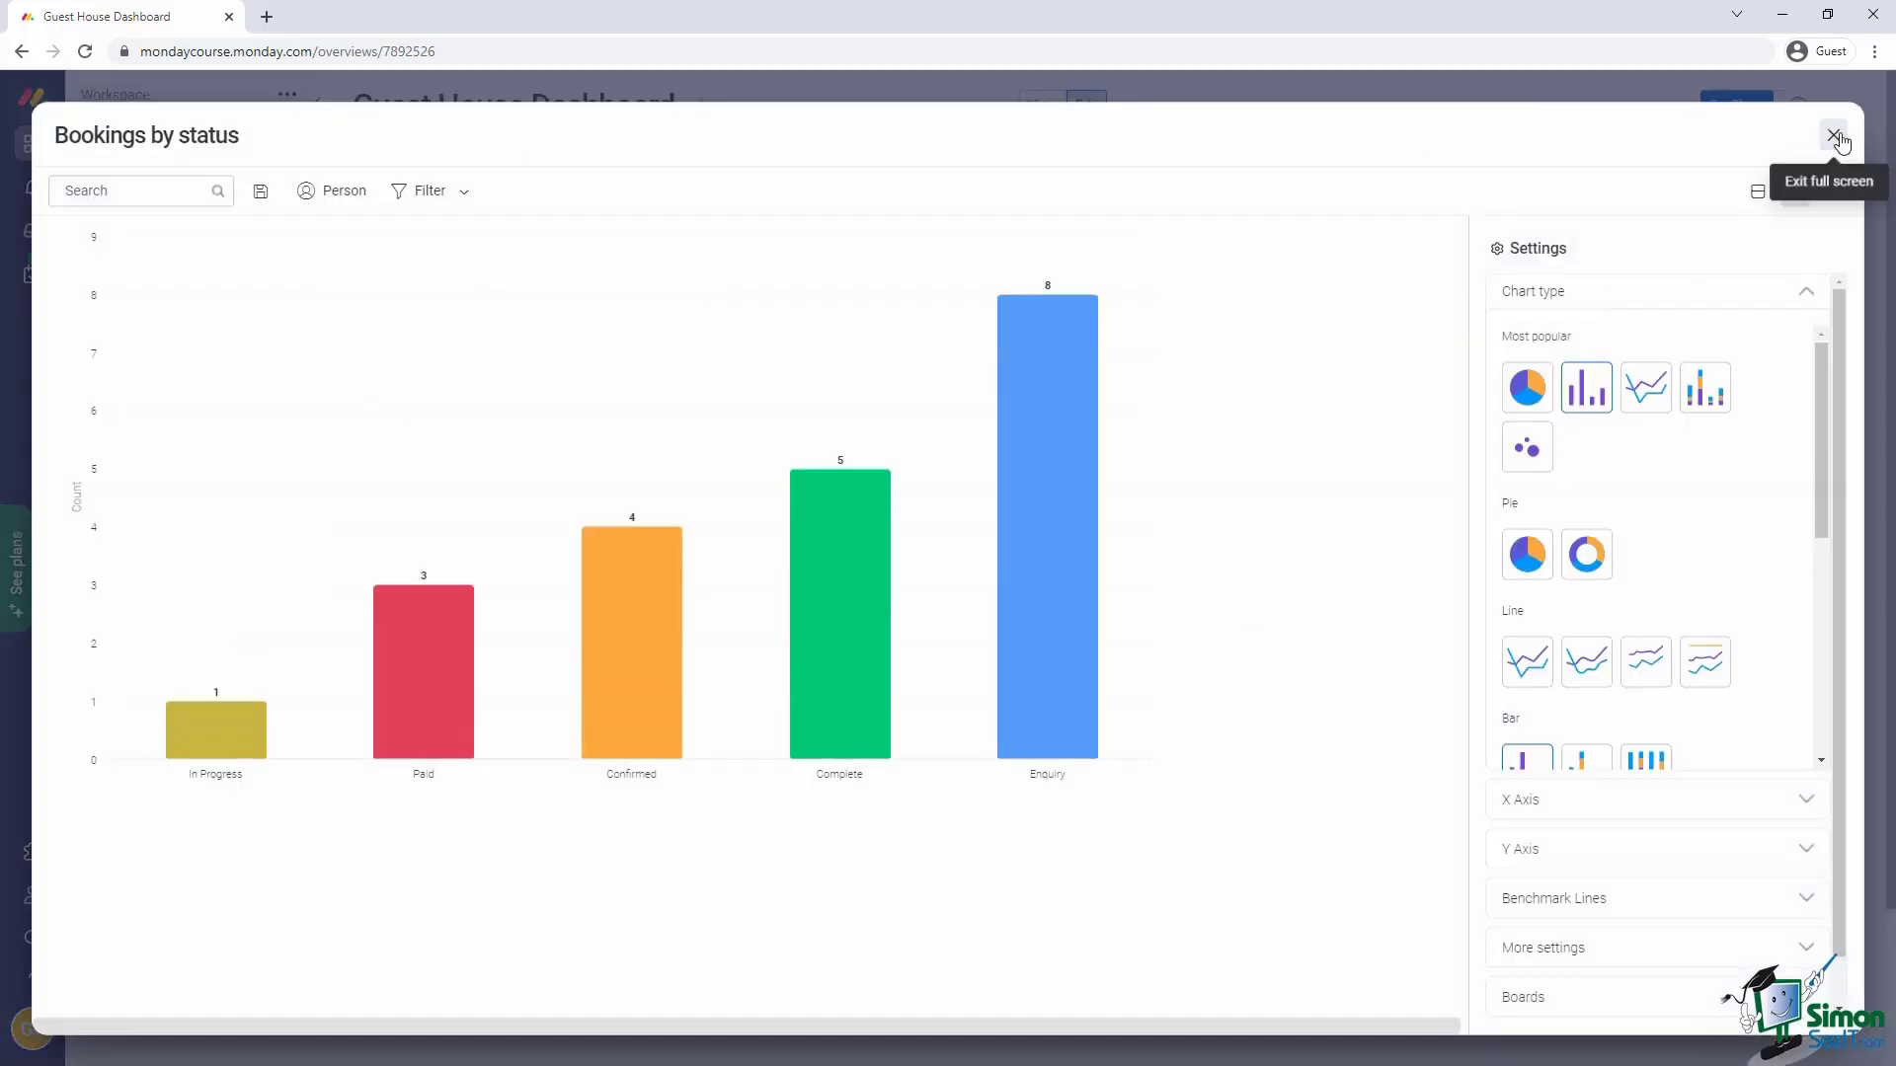
left_click(1811, 296)
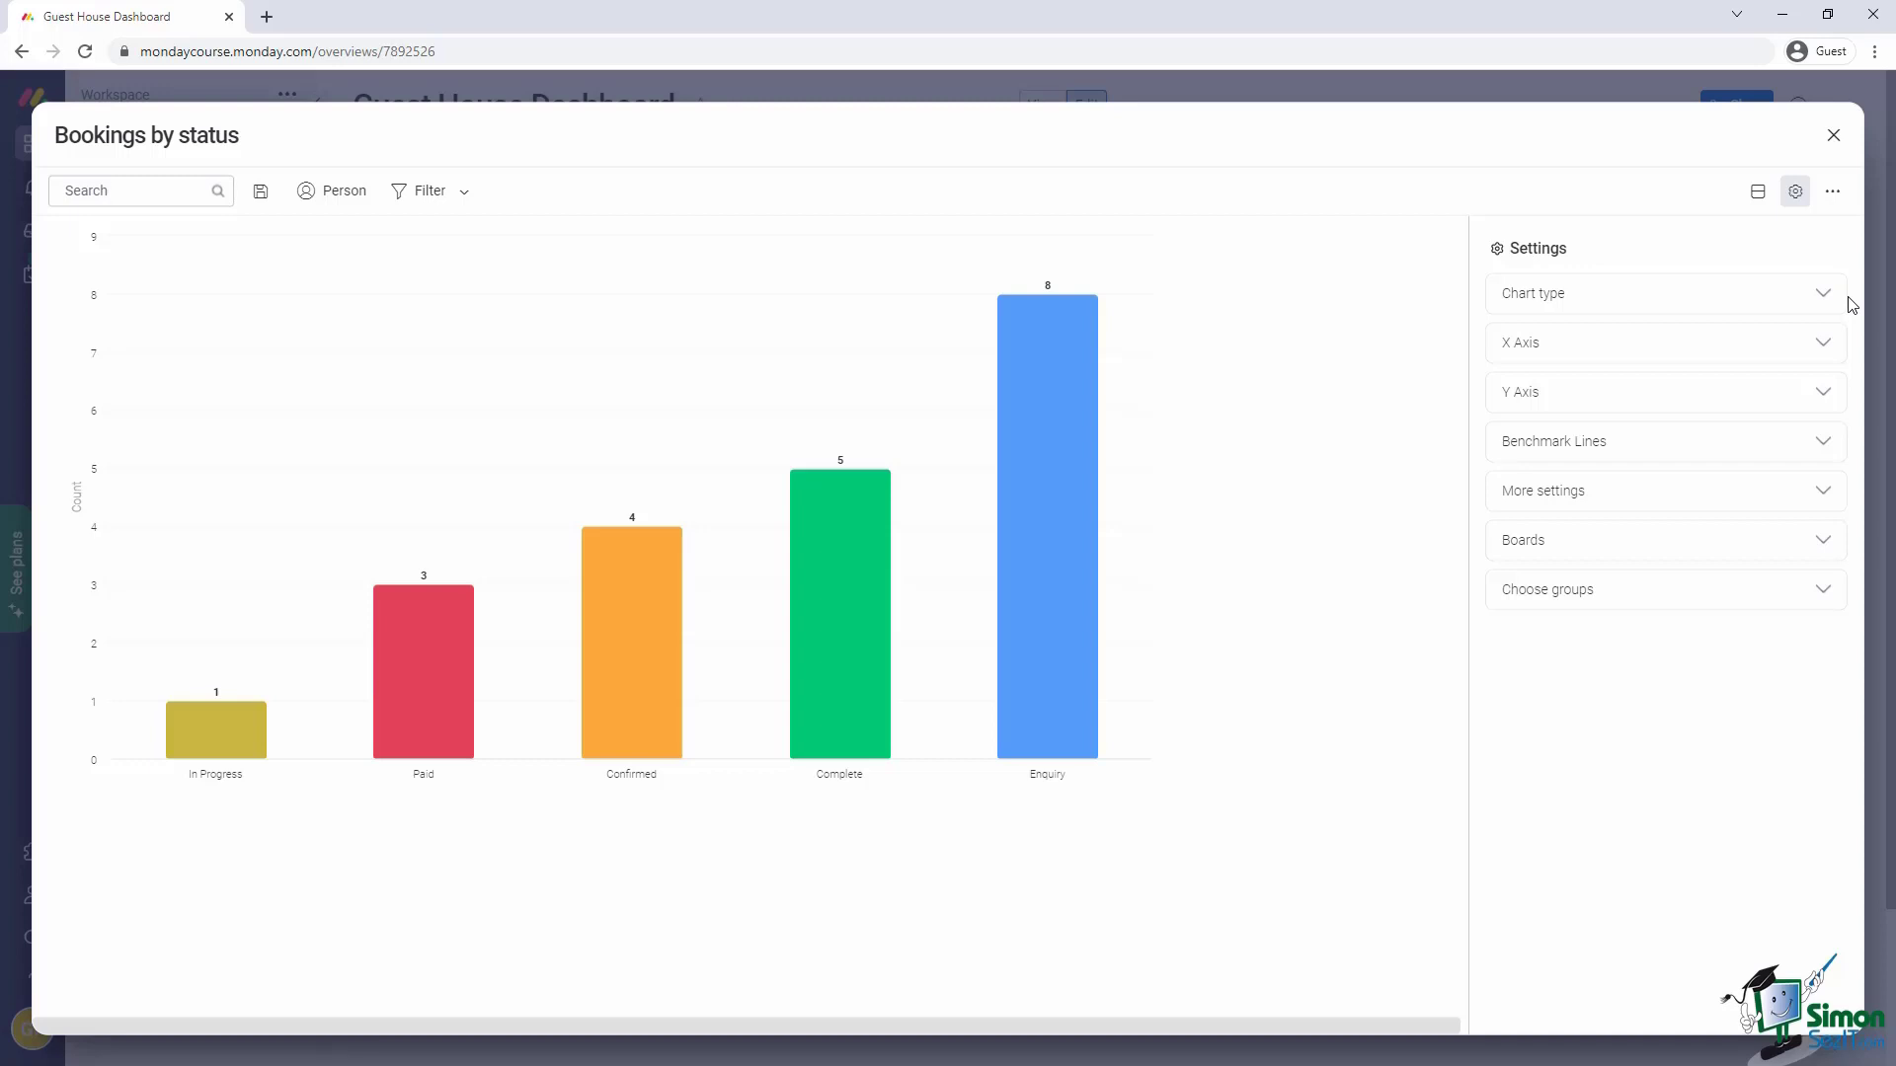
left_click(1834, 136)
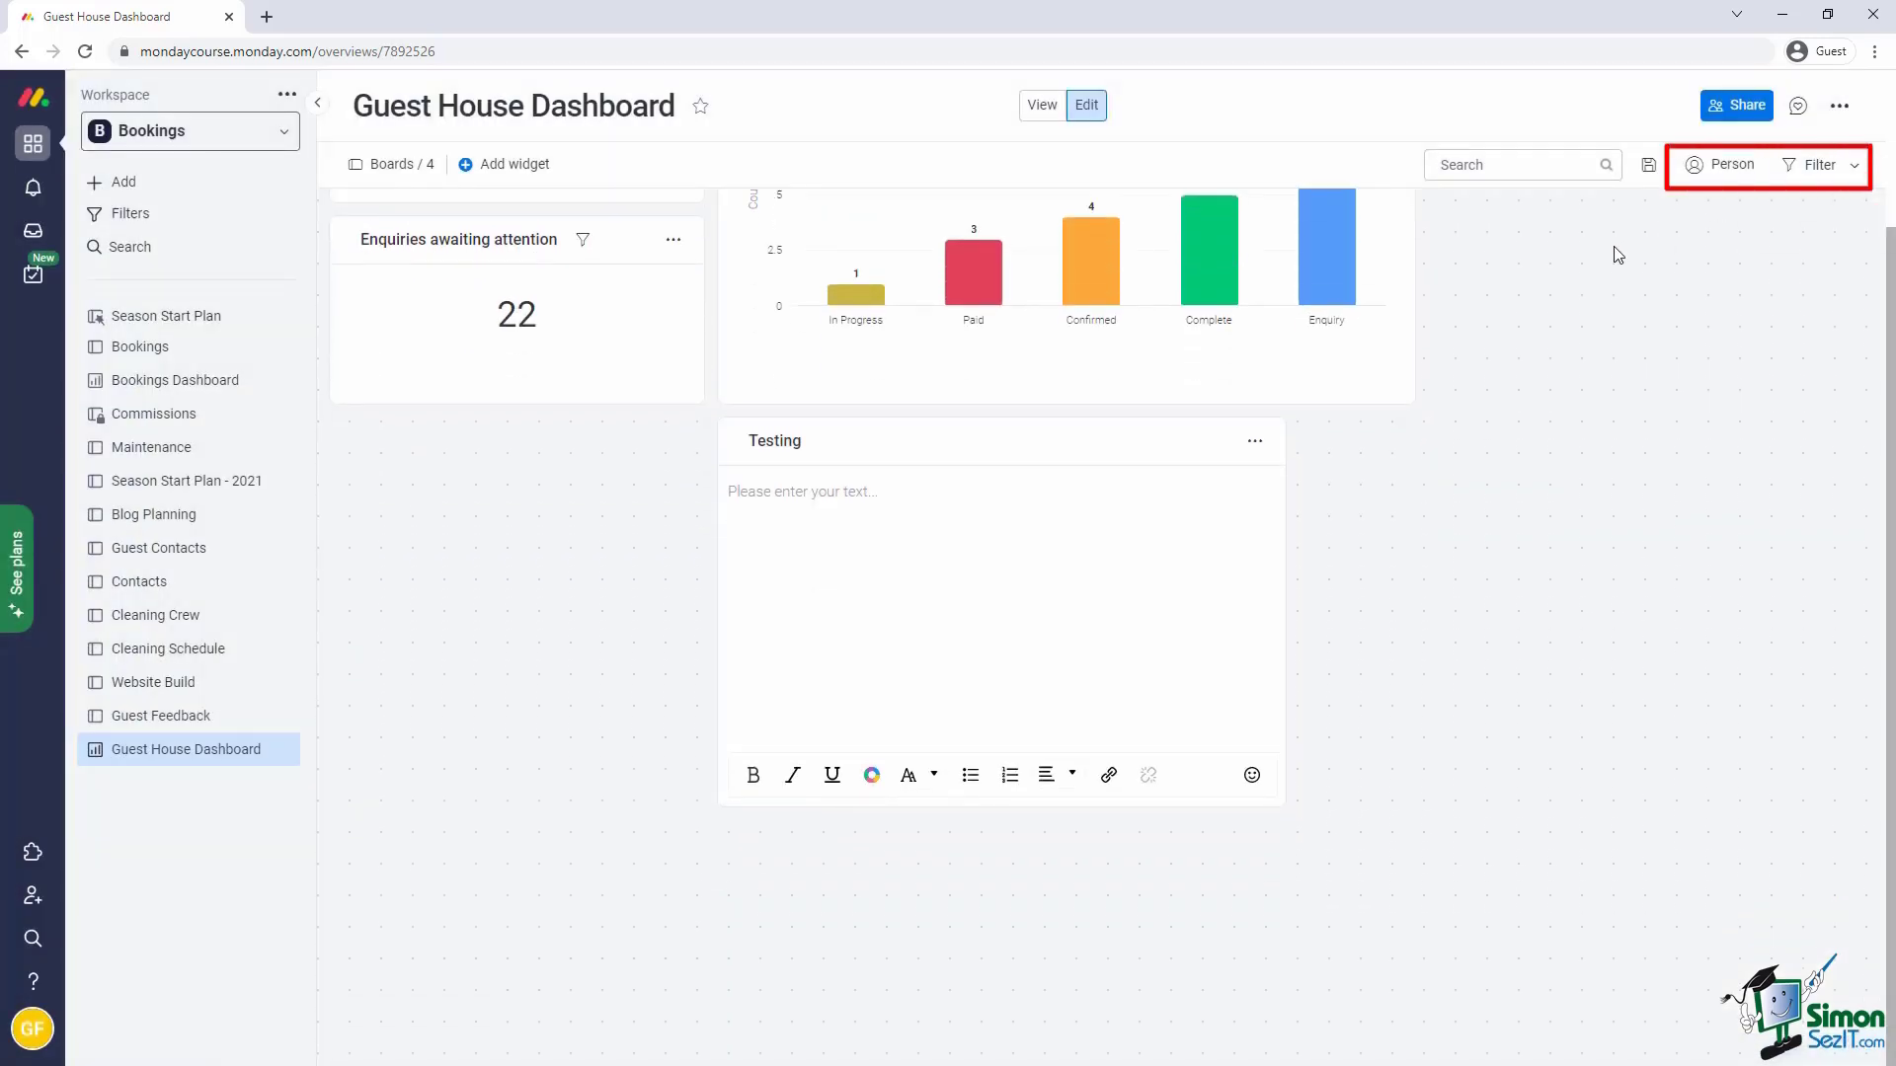